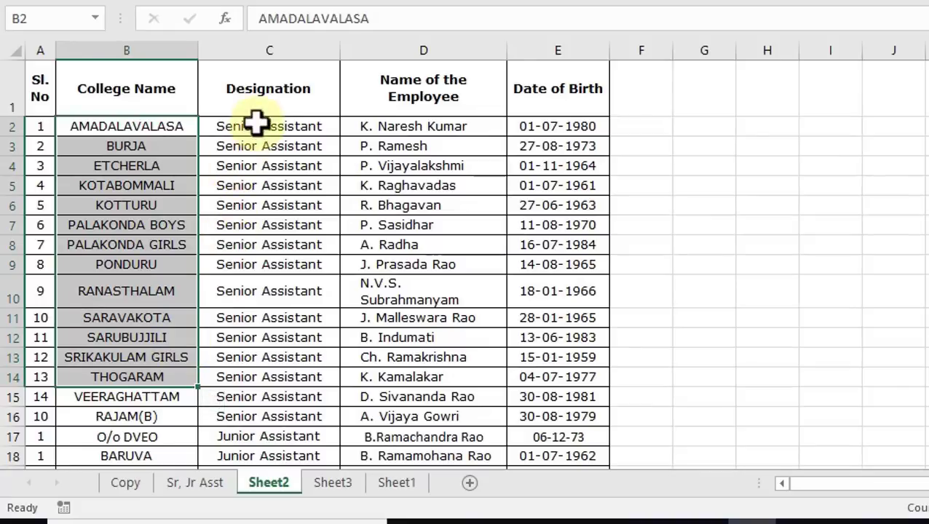
left_click_drag(261, 126, 238, 439)
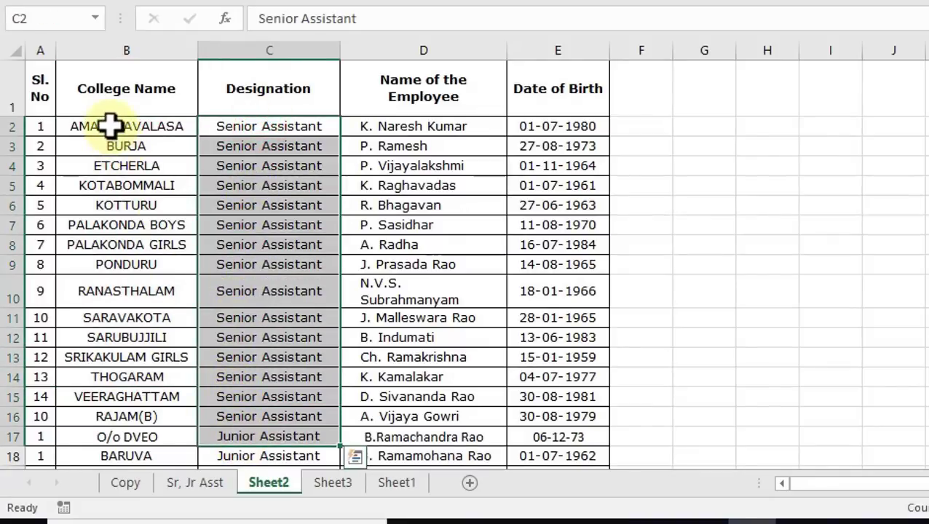
left_click_drag(110, 124, 111, 367)
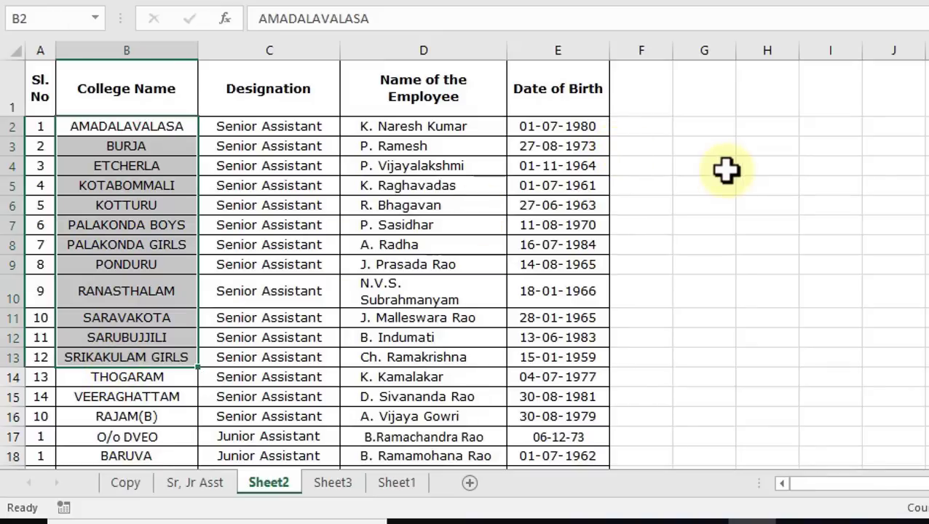
- Enter a LOWER formula in G3 that converts the first college name in B2 to lowercase
left_click(700, 140)
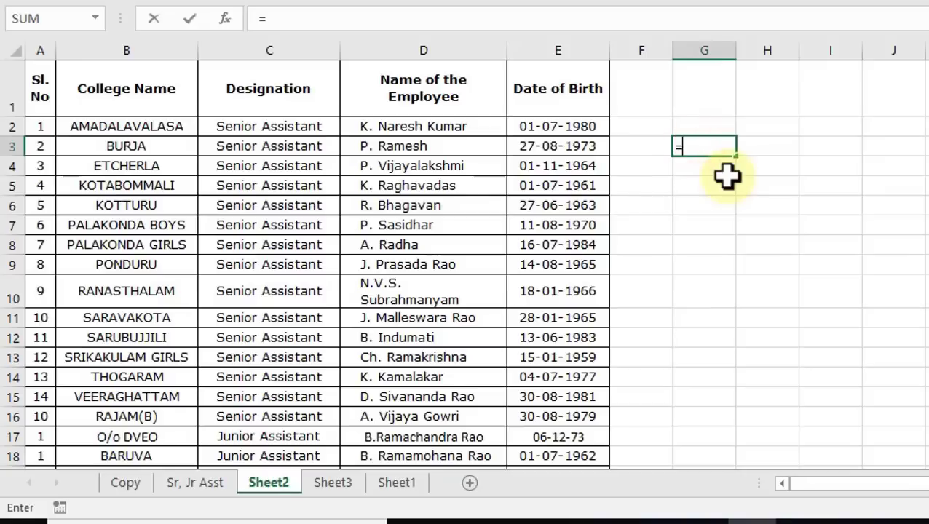
type("=lower(")
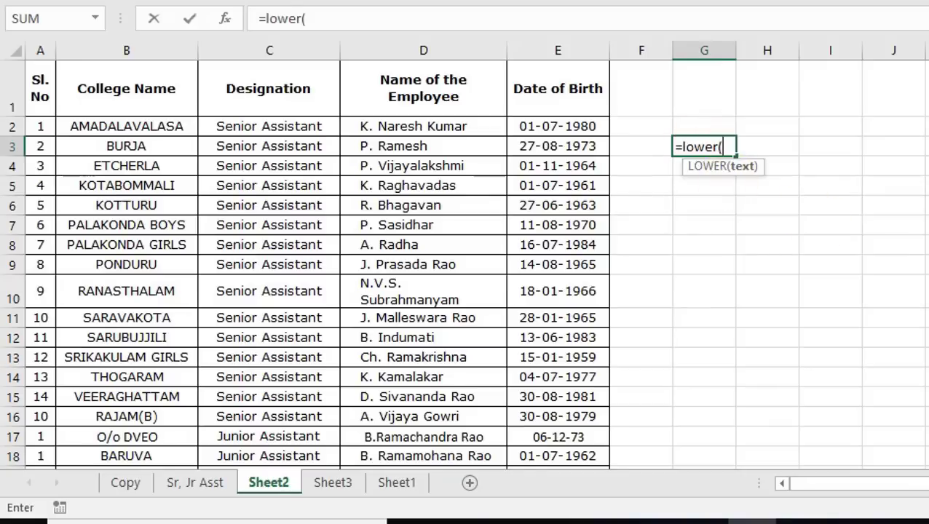
left_click(141, 125)
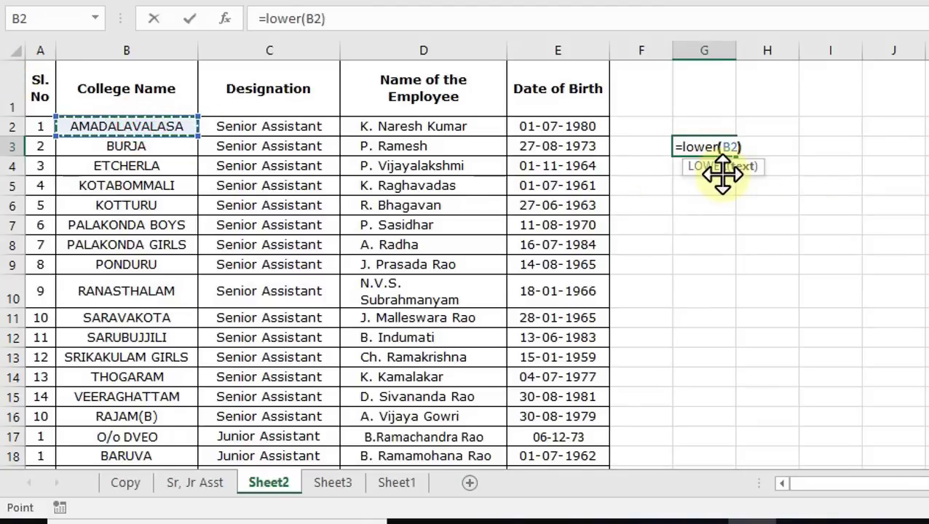
type(")")
key("Return")
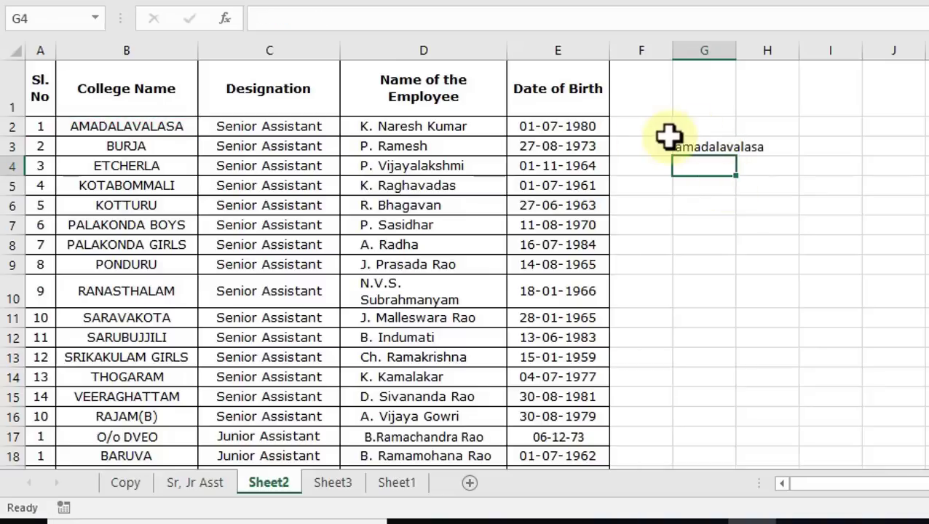
- Review the LOWER formula in G3, fill it down to G11, and compare the results with the original college names
left_click(150, 131)
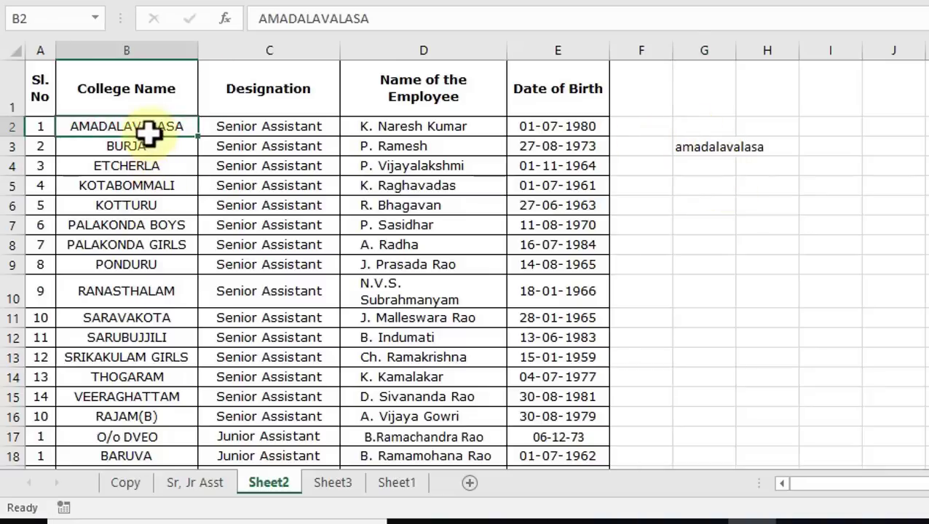
left_click(705, 149)
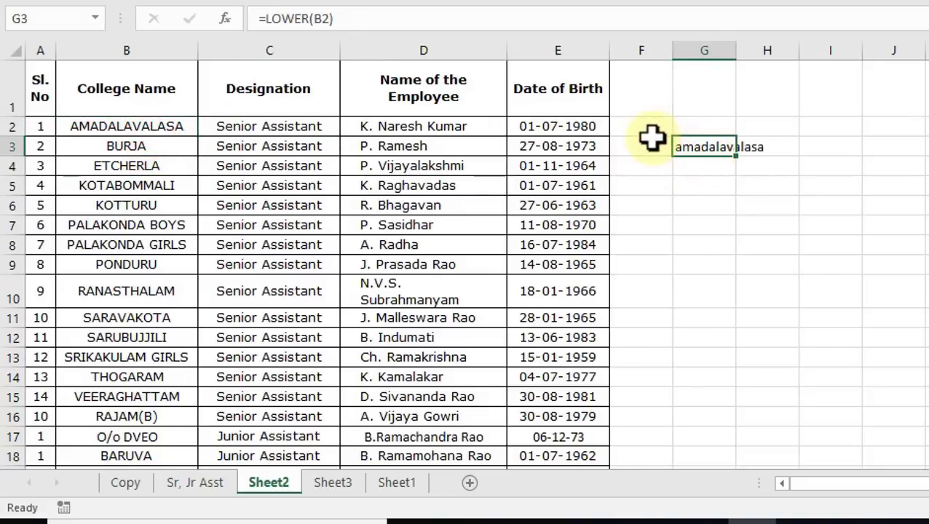
key("F2")
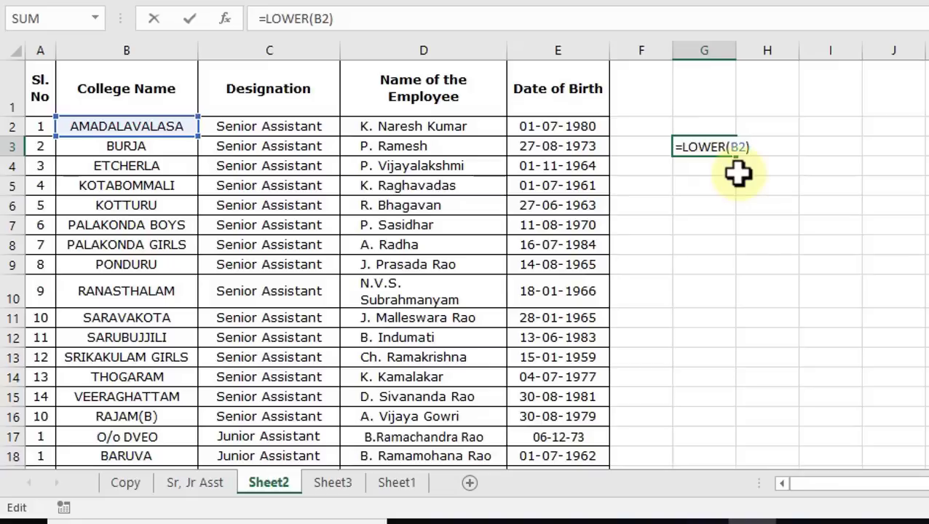
key("Return")
left_click(730, 149)
left_click_drag(736, 155, 734, 325)
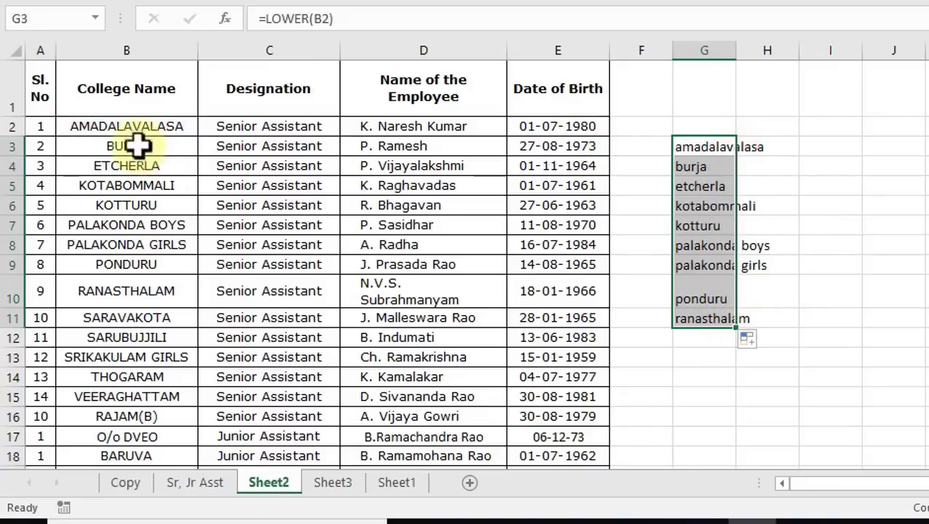
left_click_drag(135, 126, 149, 265)
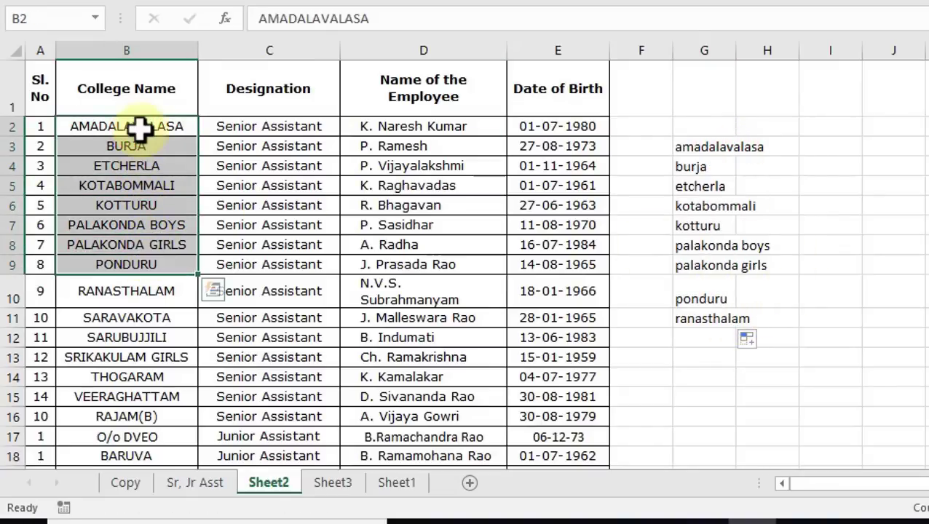
left_click_drag(688, 146, 692, 318)
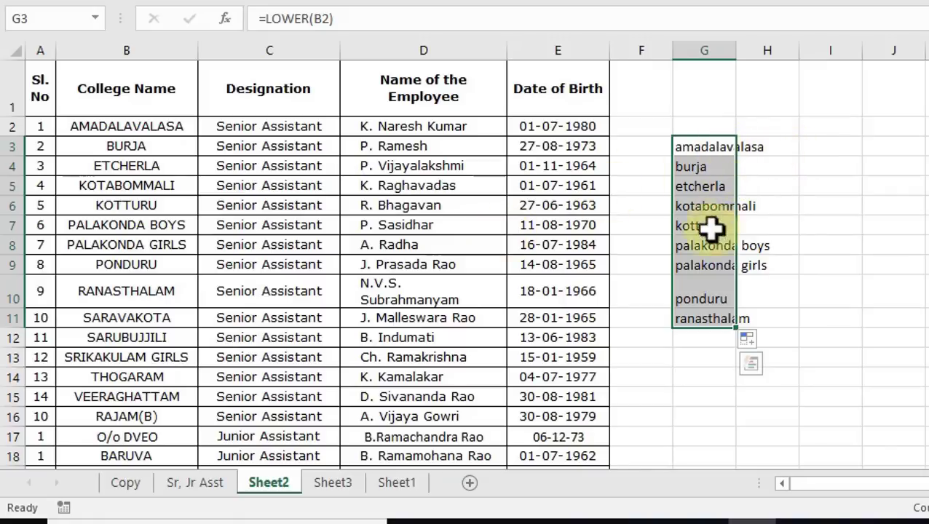
- Try to replace the original college names from B2 down with a copy of the lowercase formulas in G3:G11
left_click(884, 193)
left_click(725, 147)
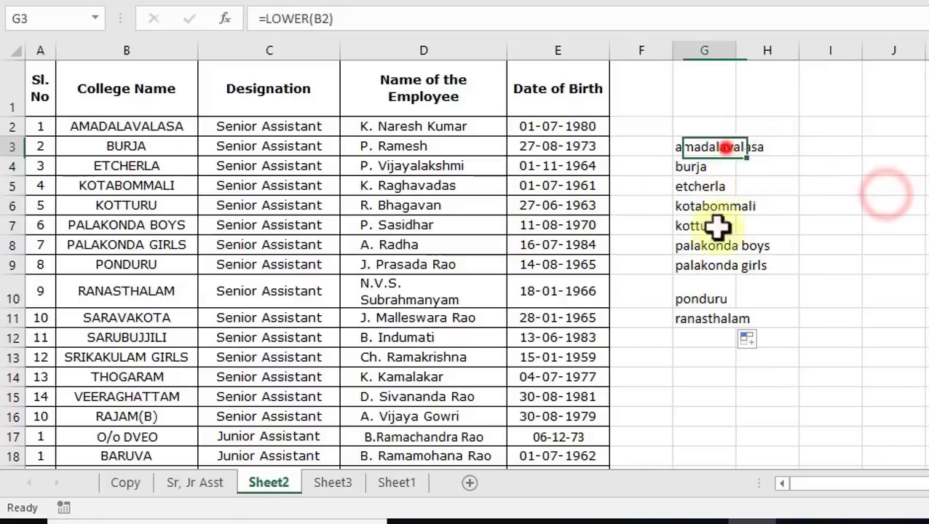
left_click_drag(717, 227, 706, 315)
key("ctrl+c")
left_click(156, 127)
key("ctrl+v")
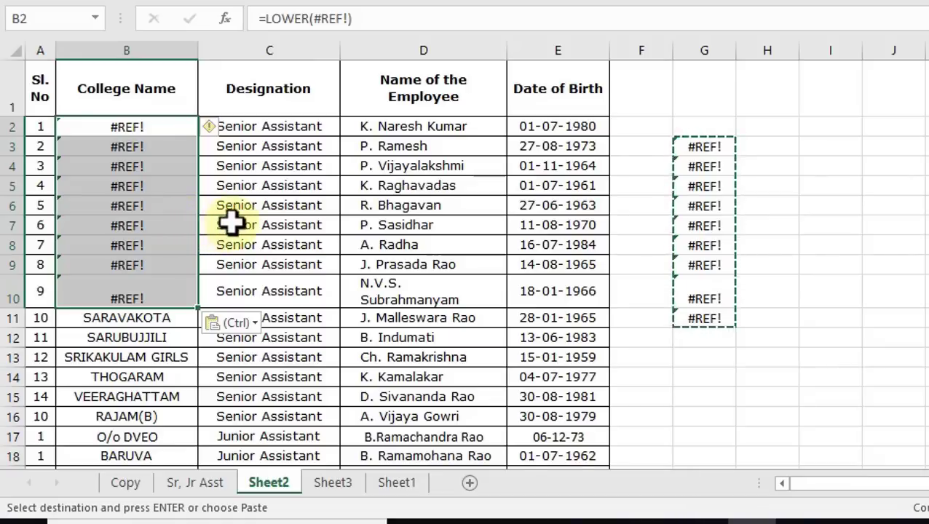
- Undo the paste over the college names and clear the lowercase formulas from column G
key("Escape")
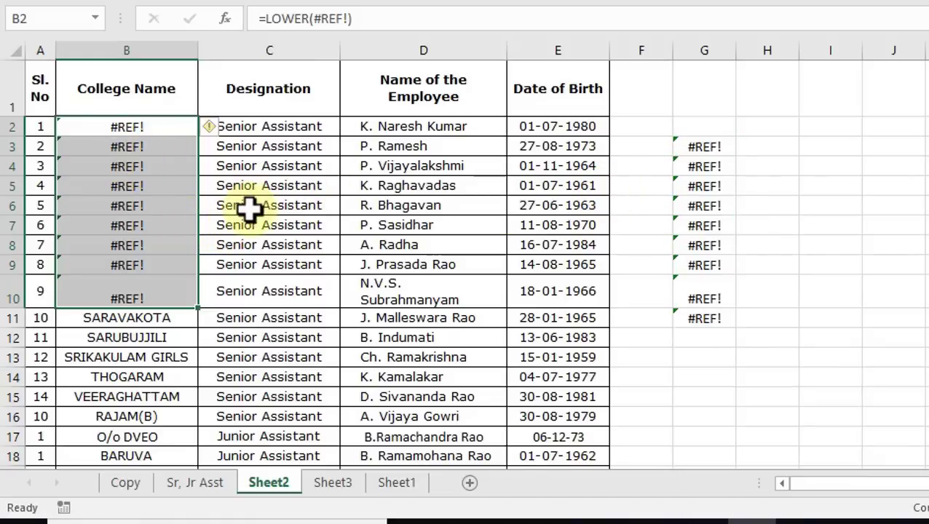
key("ctrl+z")
key("Escape")
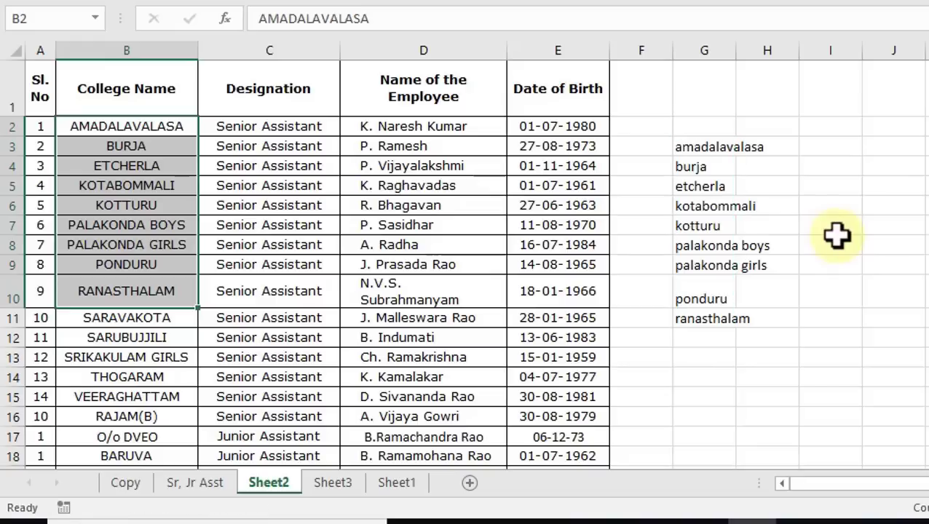
left_click(765, 234)
left_click_drag(701, 131, 706, 255)
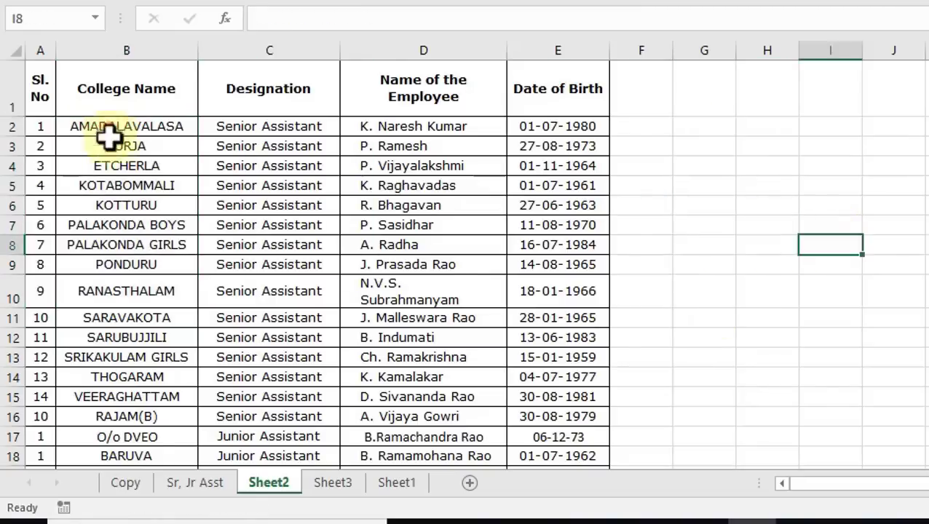
left_click_drag(108, 133, 167, 357)
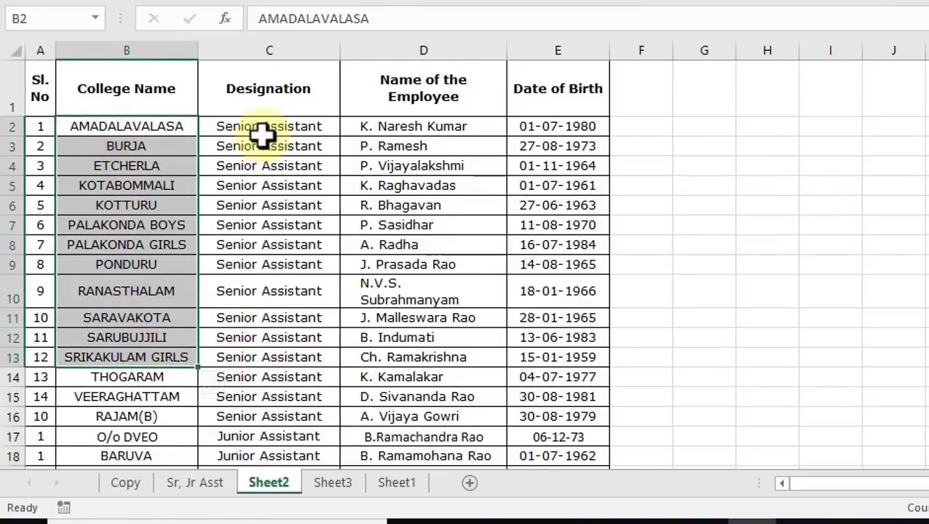
left_click_drag(263, 134, 264, 357)
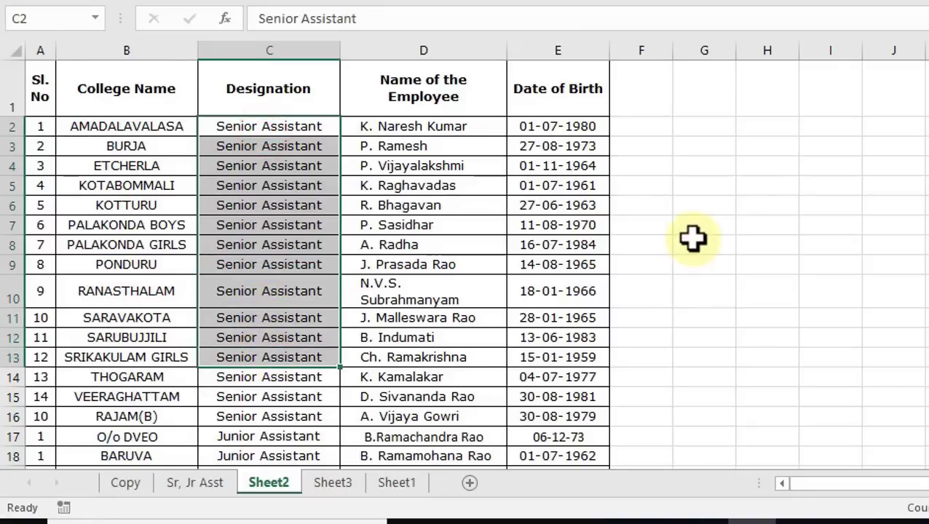
- Enter =LOWER(B2) in G4 and compare the result with the source college name
left_click(719, 160)
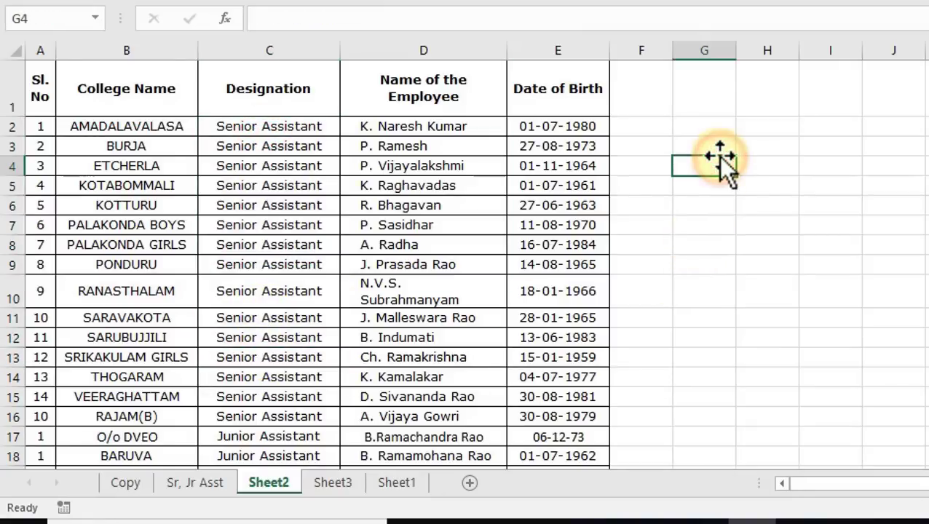
type("=lower")
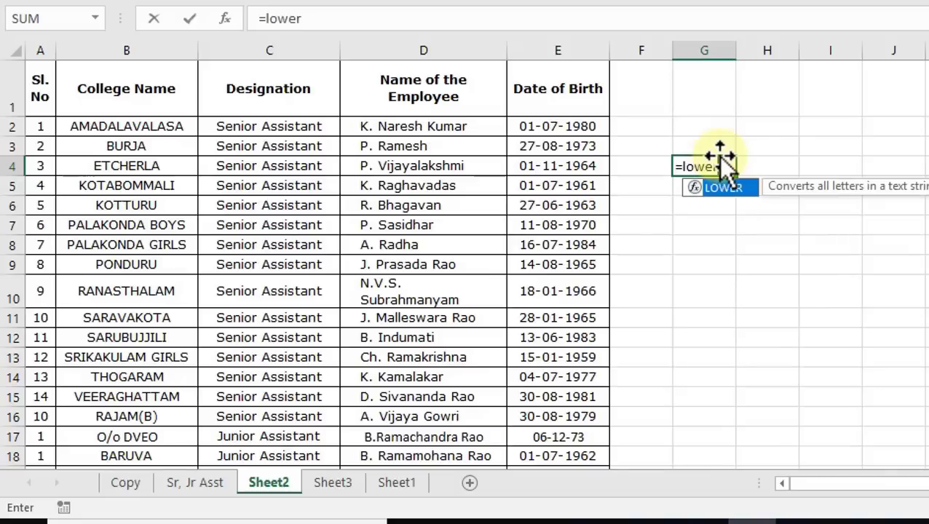
type("(")
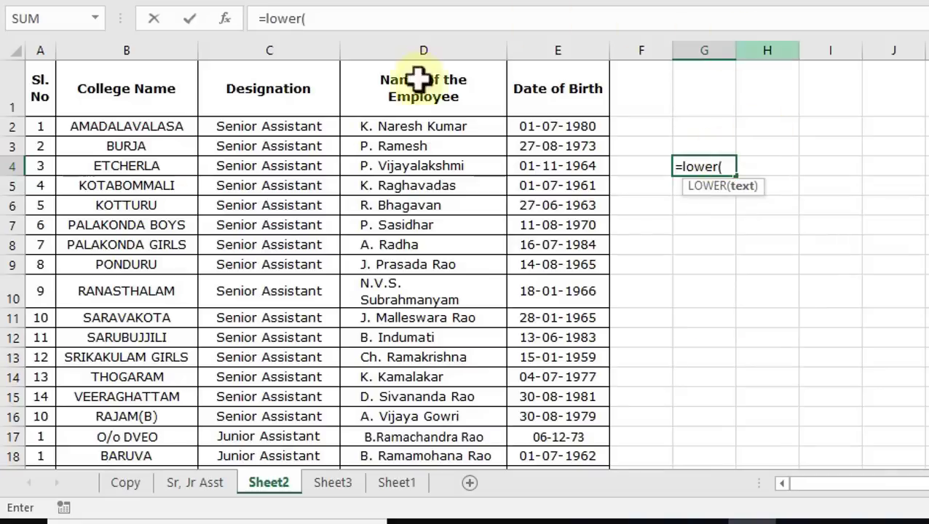
left_click(128, 126)
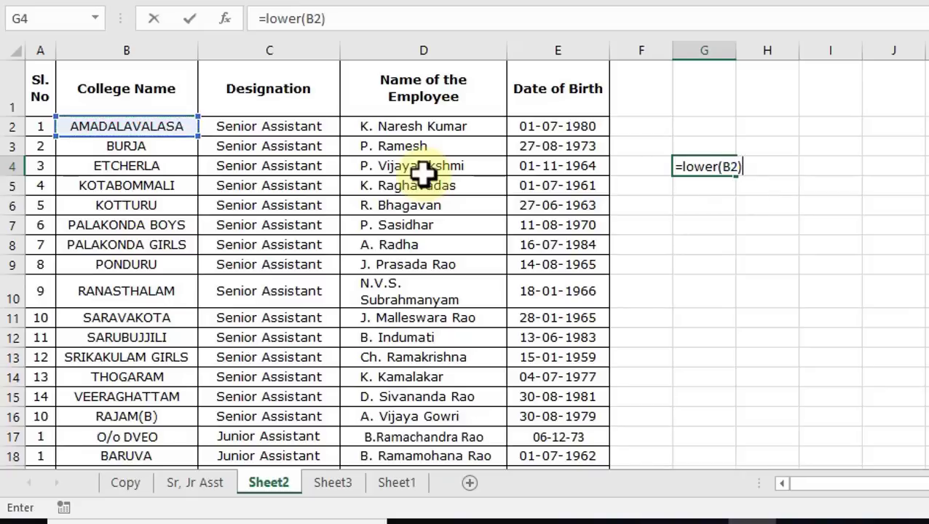
key("Return")
left_click(109, 124)
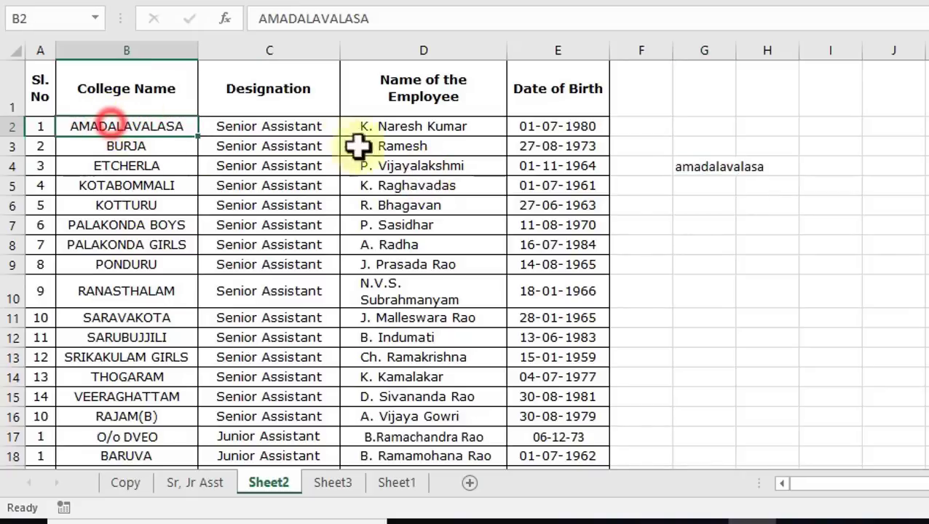
left_click(696, 170)
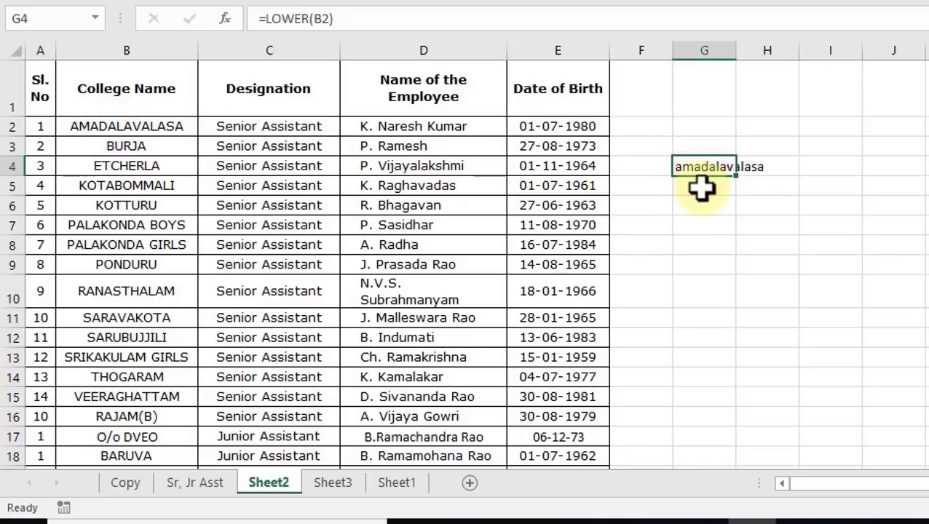
- Enter =UPPER(C2) in G5 to convert the first designation to uppercase, and compare it with the source cell
left_click(701, 187)
type("=")
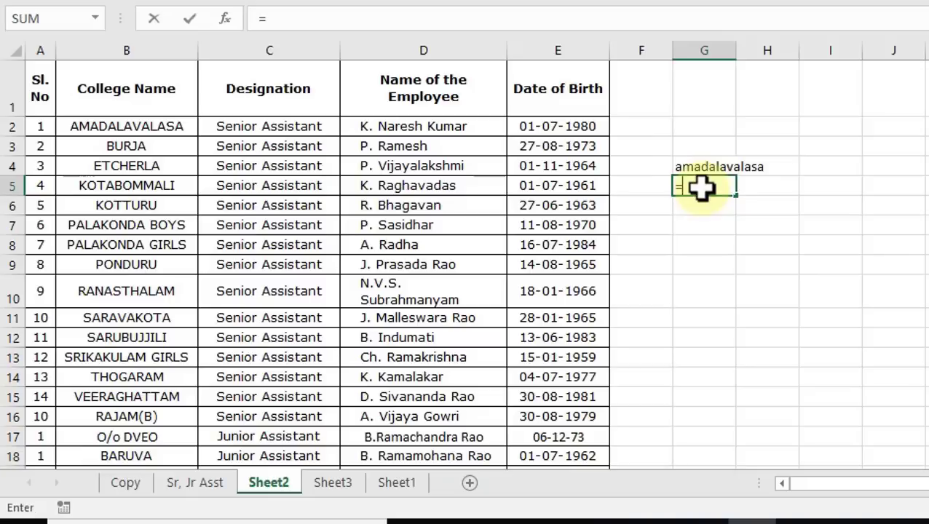
type("upper")
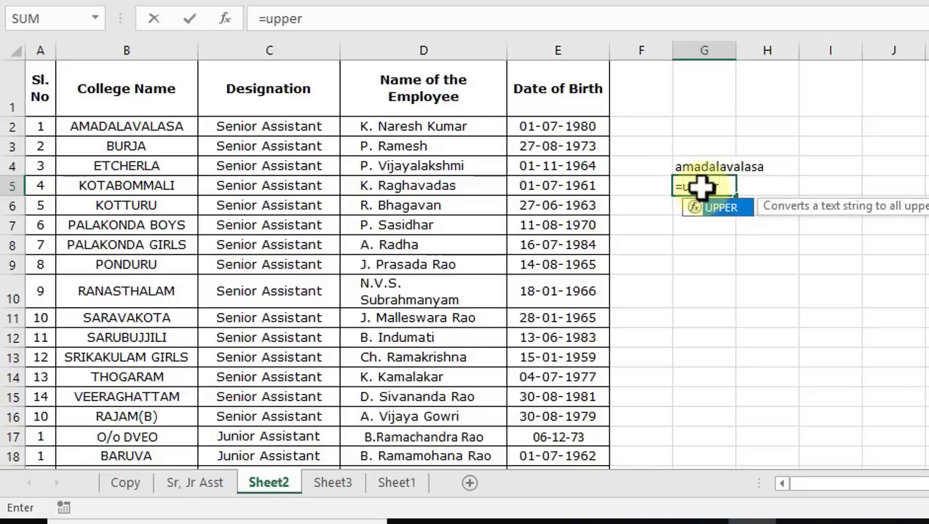
type("(")
left_click(293, 122)
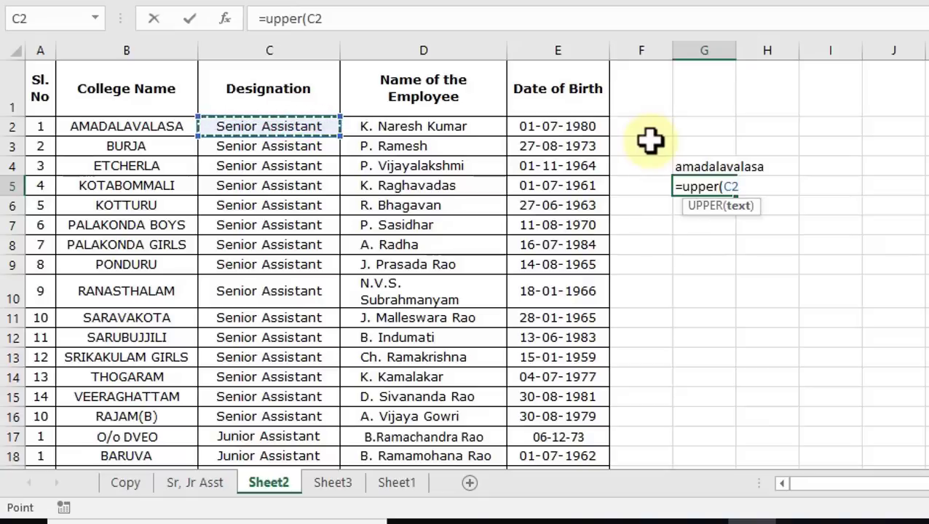
type(")")
key("Return")
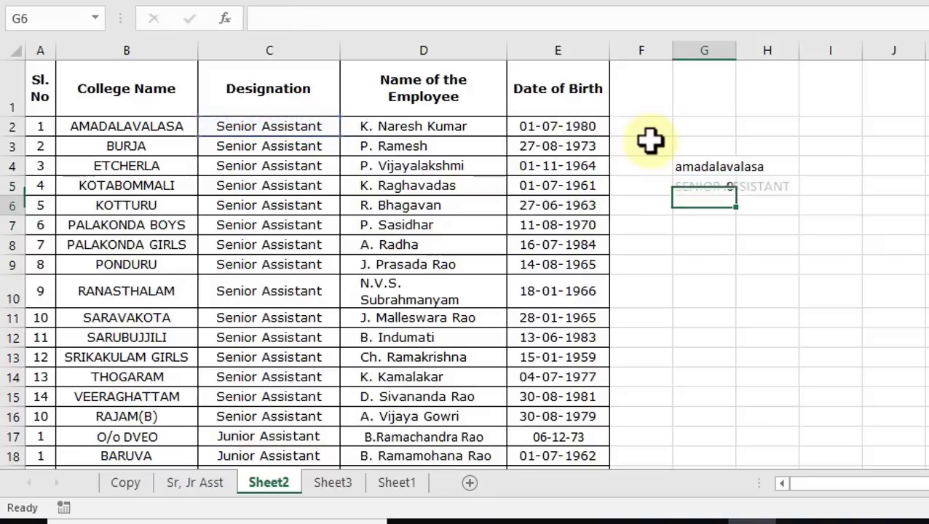
left_click(242, 125)
left_click(704, 186)
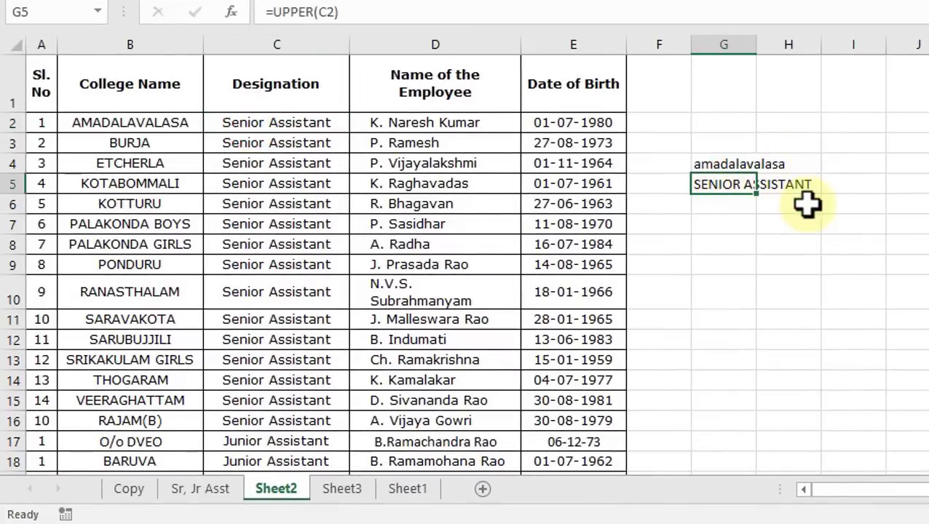
left_click_drag(143, 125, 131, 398)
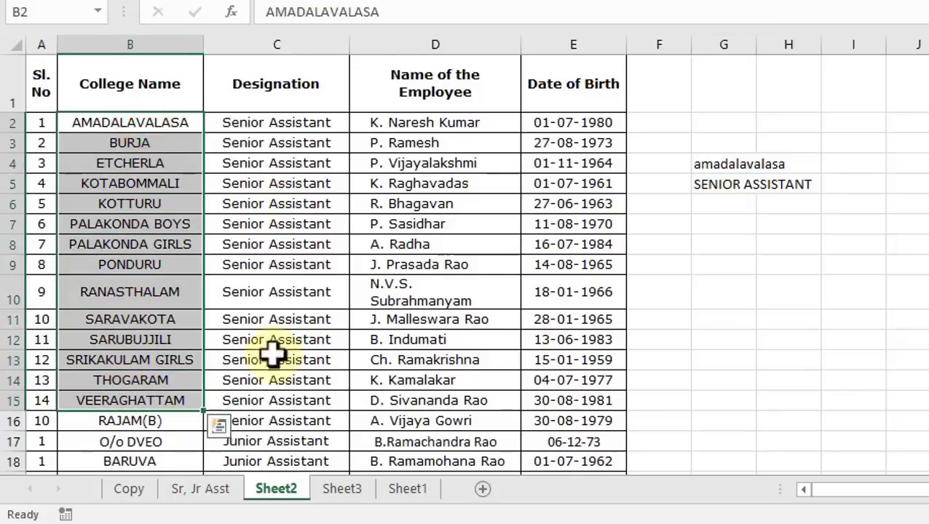
left_click_drag(778, 116, 767, 335)
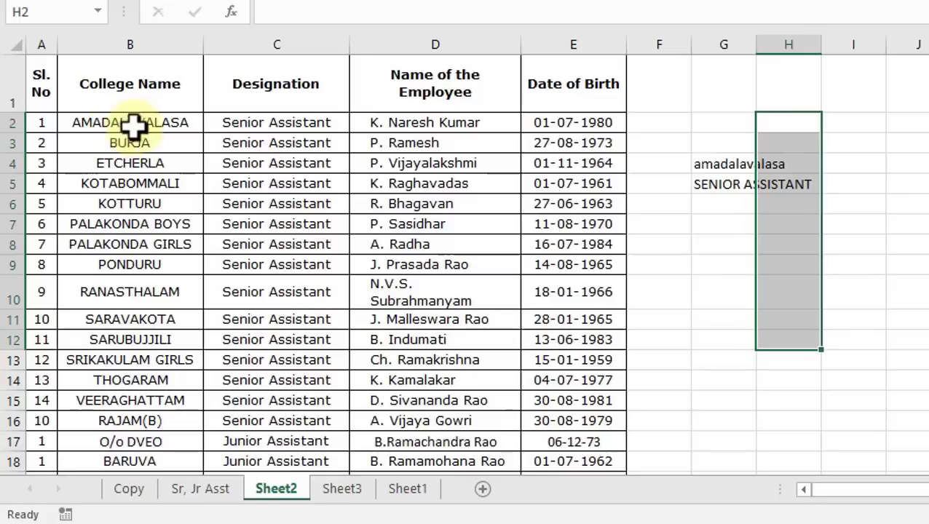
- Remove the example UPPER and LOWER formulas from G5 and G4
key("ctrl+z")
left_click(709, 166)
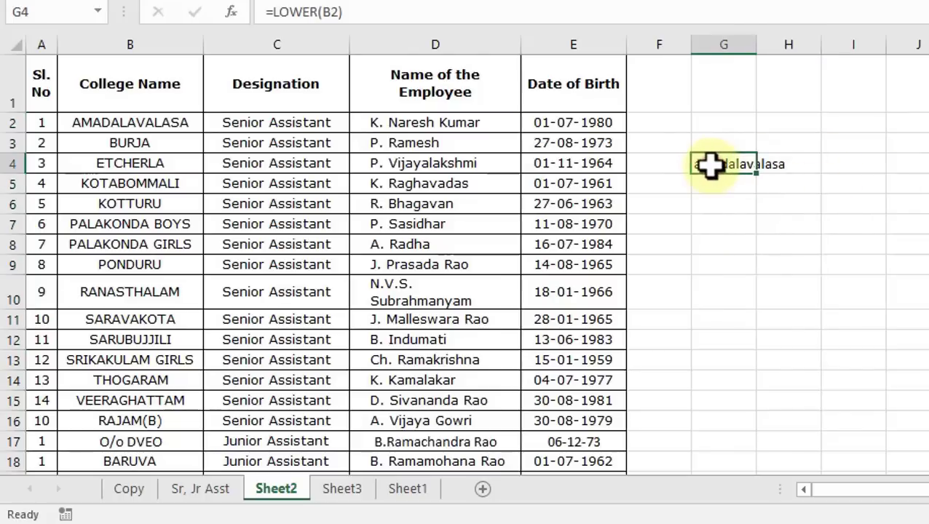
key("Delete")
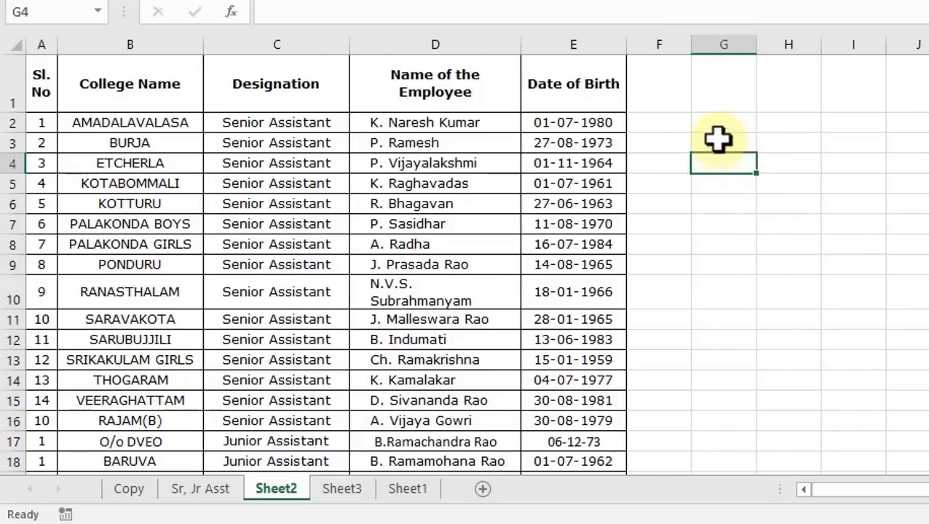
- Enter =LOWER(B2) in G2 to convert the first college name to lowercase
left_click(737, 119)
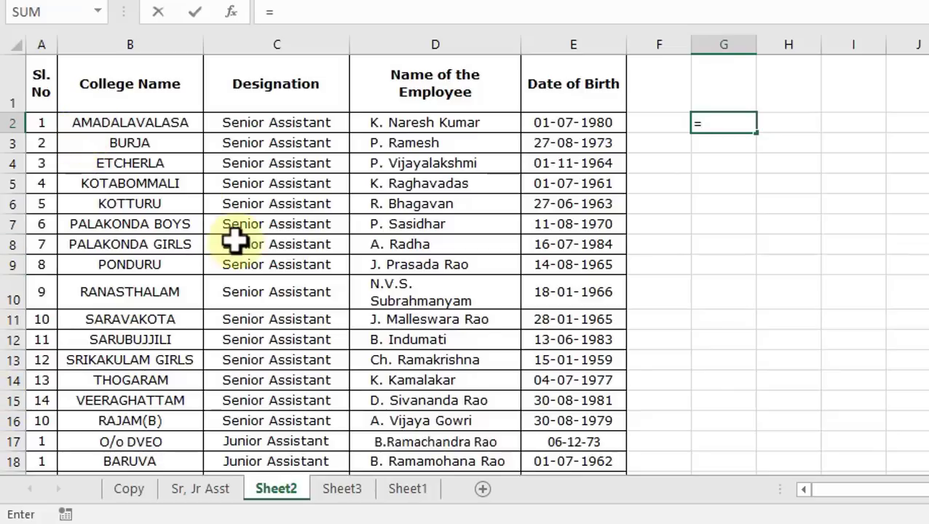
type("up")
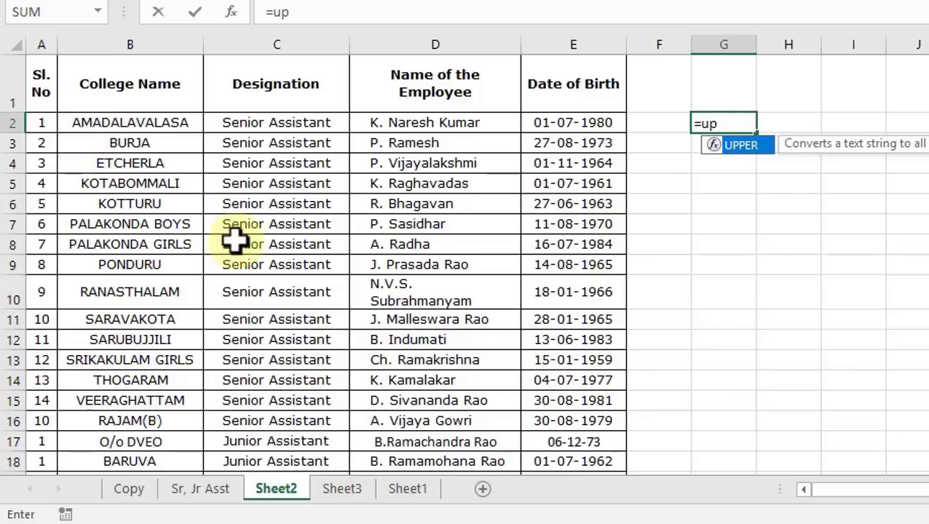
key("BackSpace")
key("BackSpace")
type("lo")
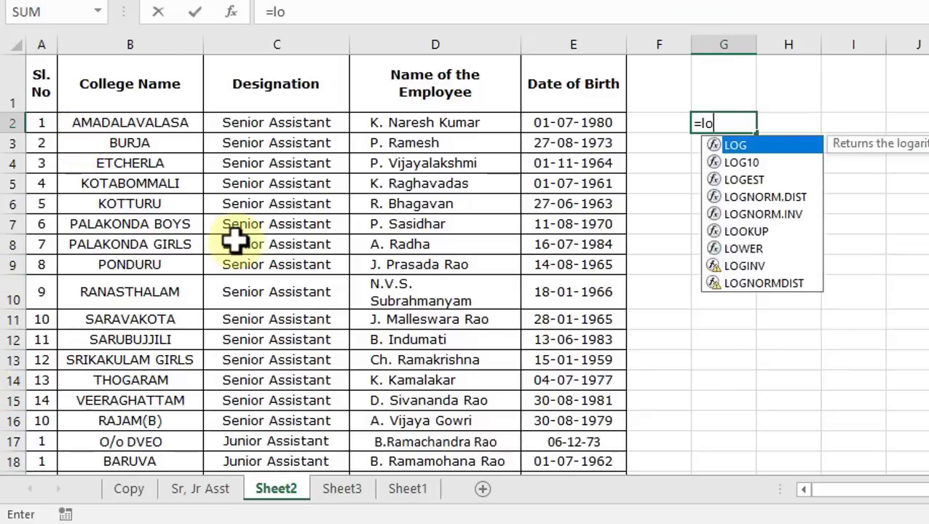
type("wer(")
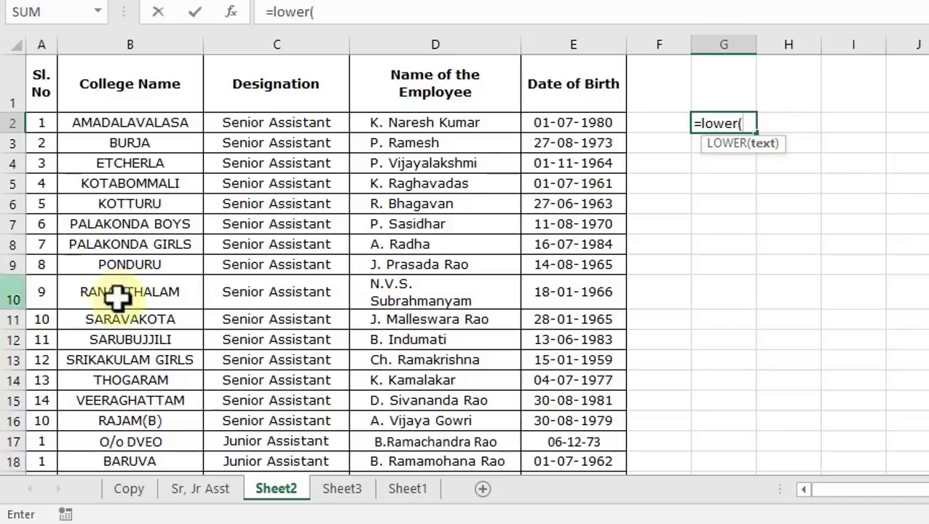
left_click(150, 124)
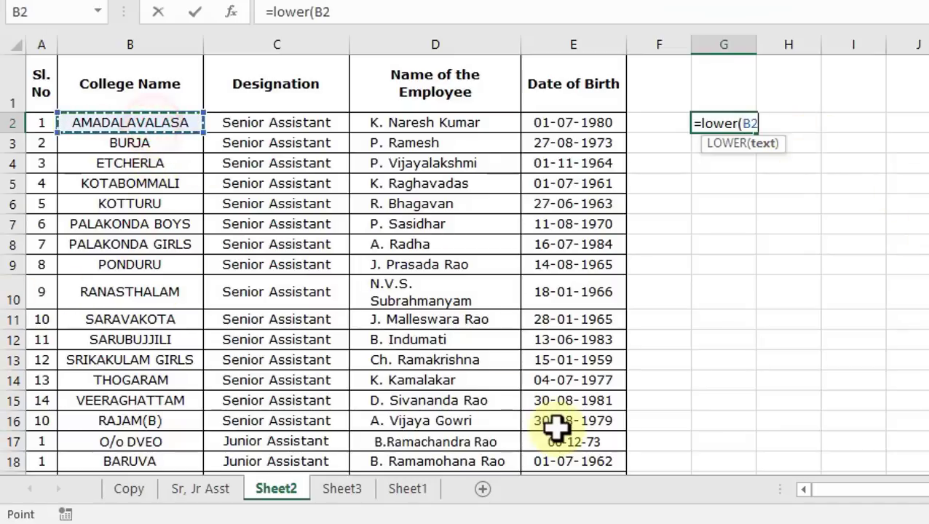
type(")")
key("Return")
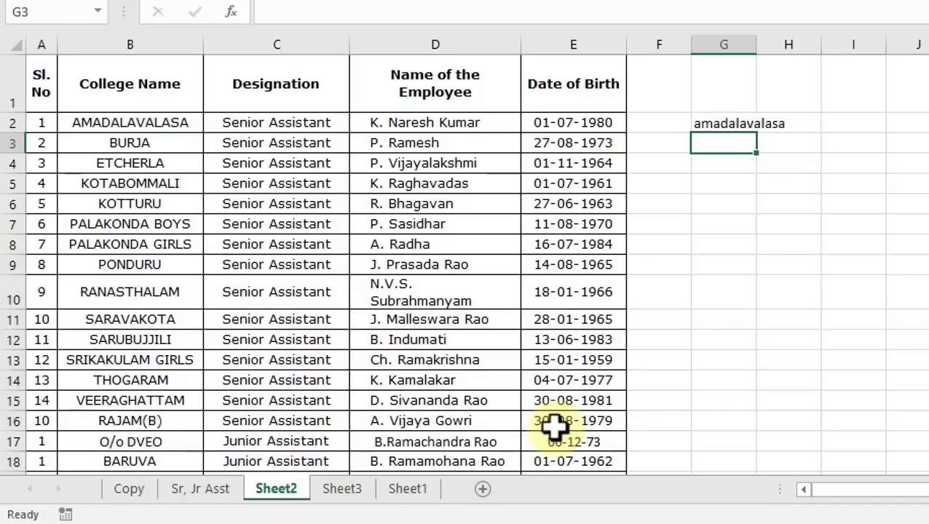
- Fill the LOWER formula from G2 down alongside the employee list and widen column G to fit the college names
left_click(743, 125)
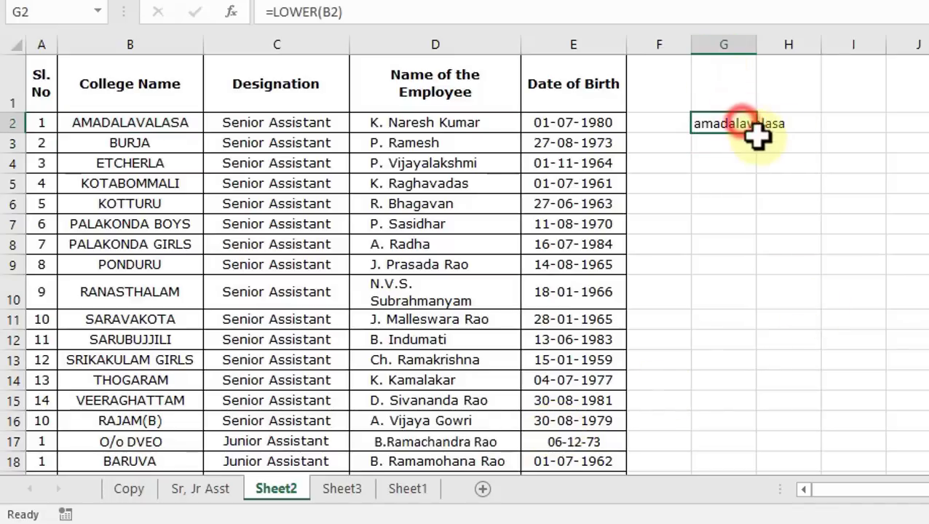
left_click_drag(759, 136, 767, 345)
scroll(766, 345, "up", 8)
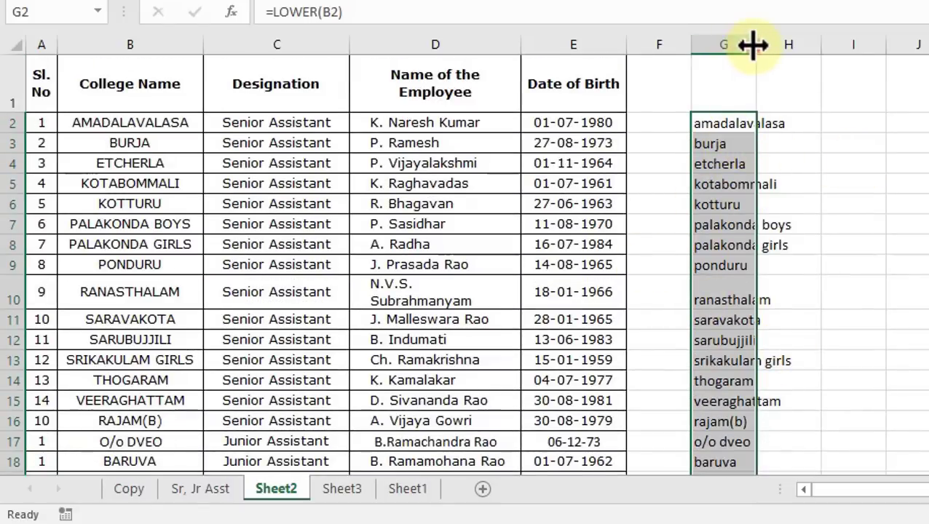
left_click_drag(752, 45, 800, 44)
left_click(825, 204)
left_click_drag(715, 124, 710, 380)
left_click(130, 124)
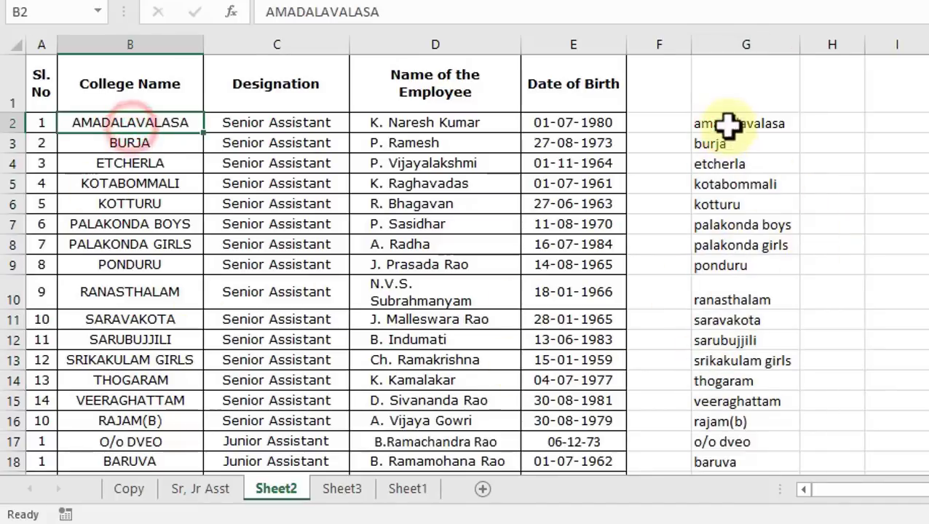
- Copy the lowercase results in column G and paste them as values over the college names starting at B2, then compare both columns
left_click_drag(727, 125, 743, 489)
scroll(750, 436, "up", 6)
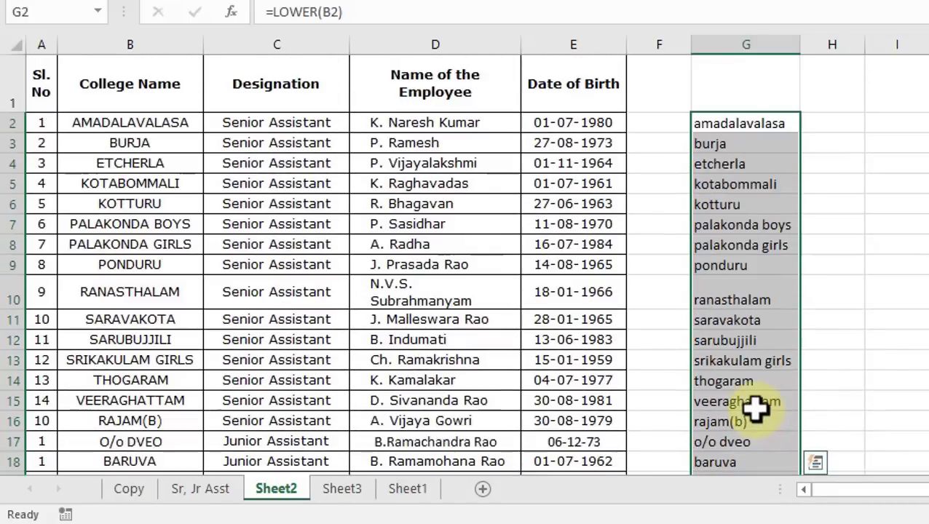
key("ctrl+c")
left_click(75, 121)
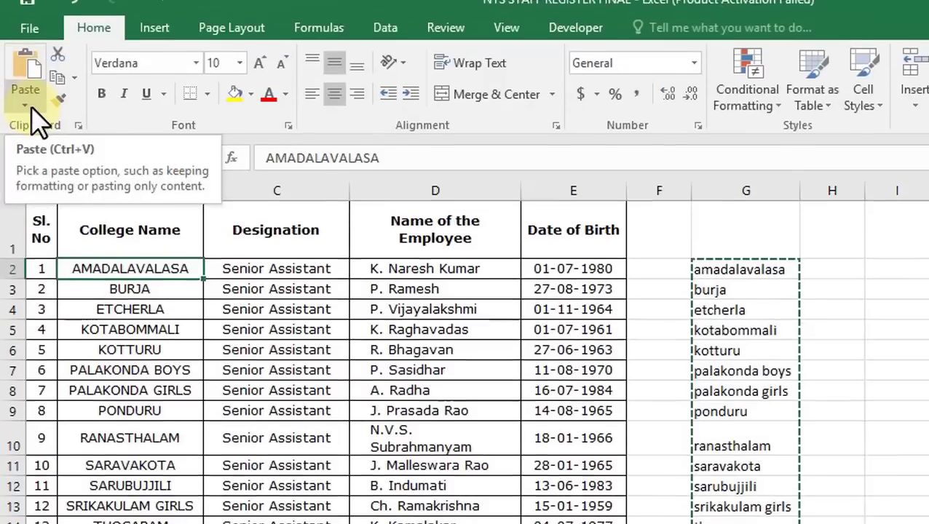
left_click(26, 106)
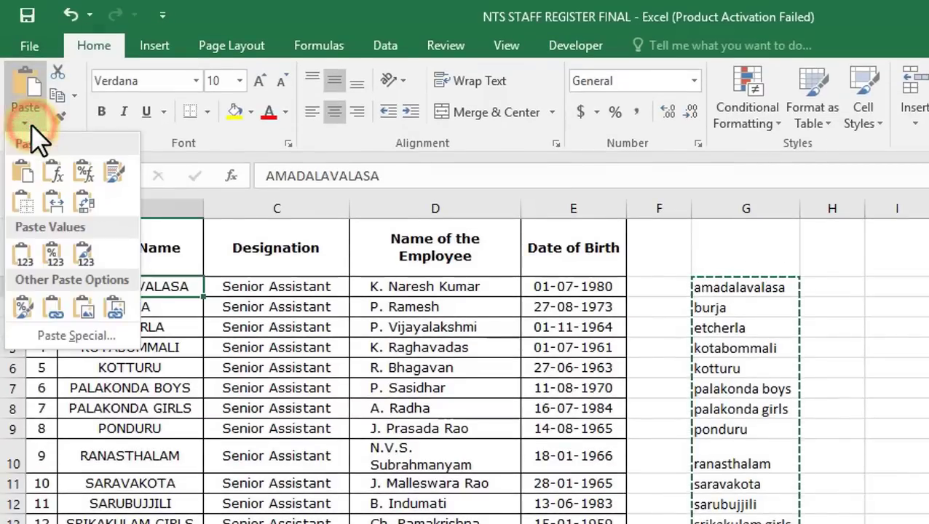
left_click(20, 255)
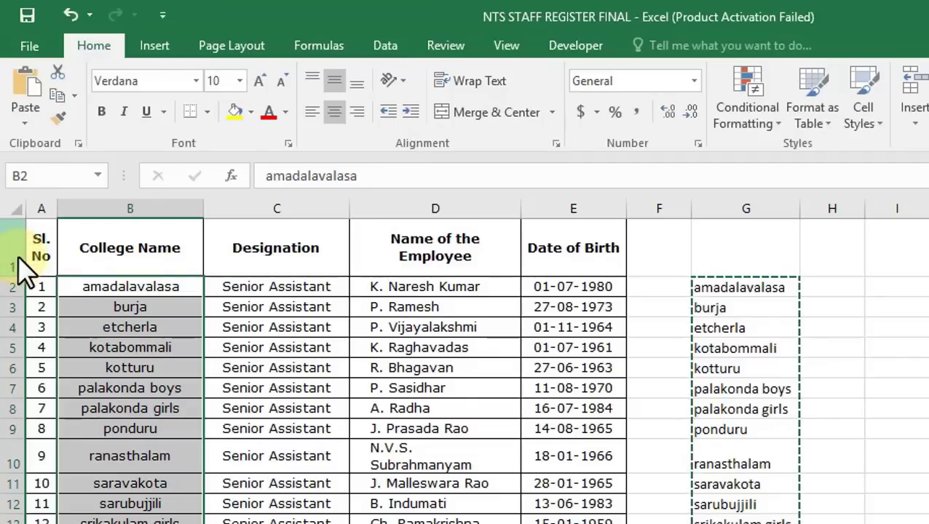
left_click(924, 407)
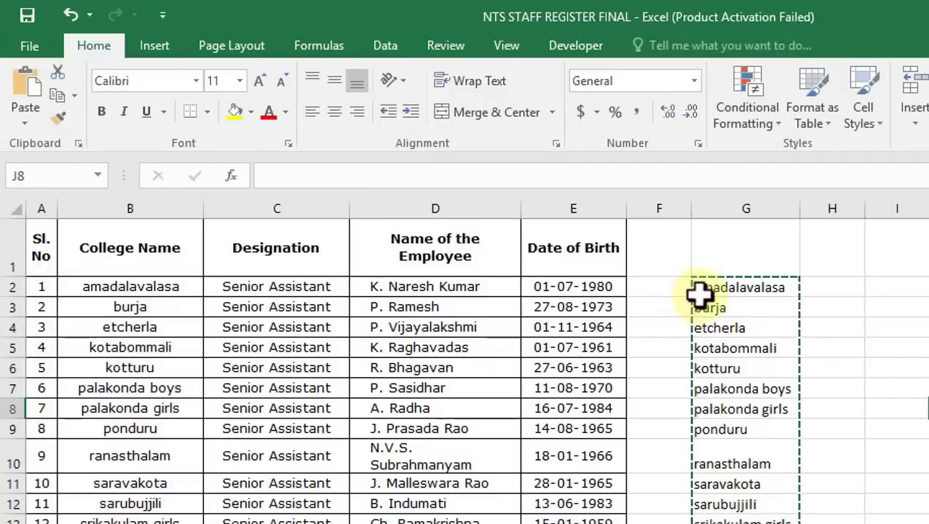
left_click_drag(699, 294, 728, 457)
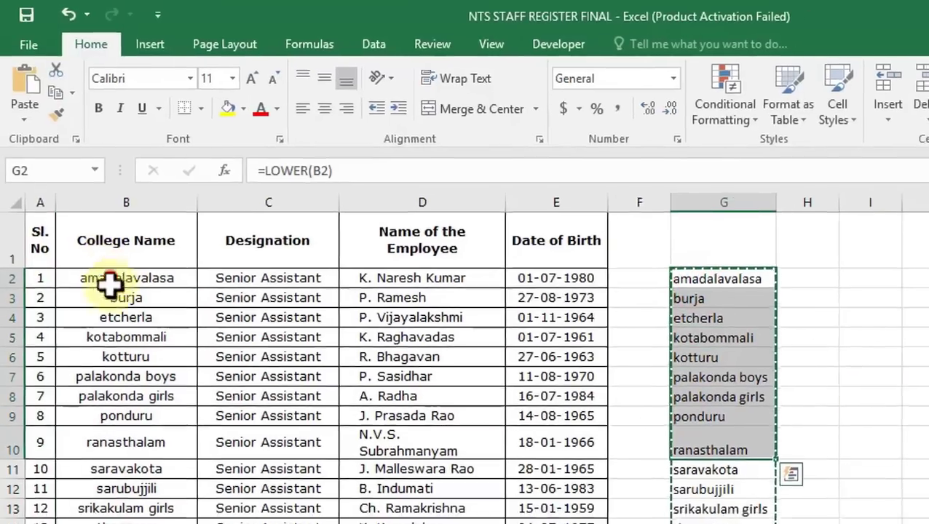
left_click_drag(109, 286, 142, 523)
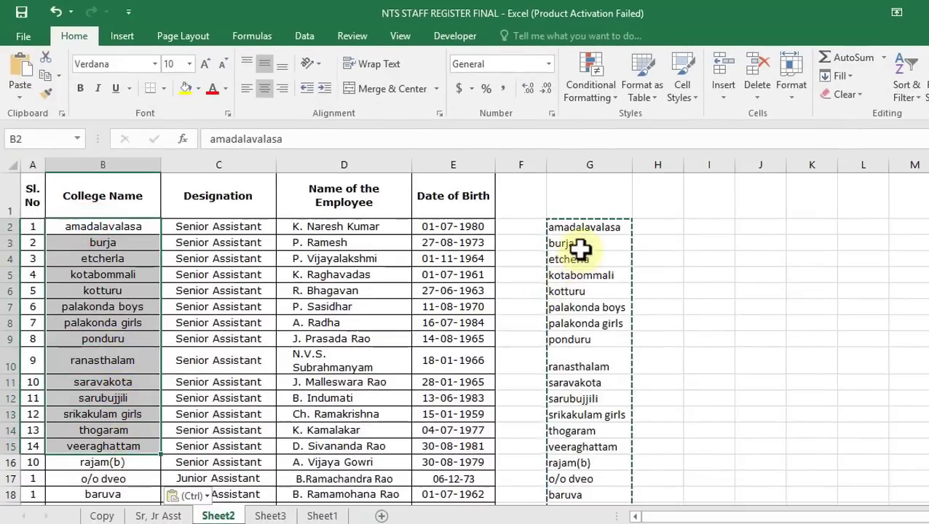
- End the copy mode and clear the lowercase helper formulas from column G
key("Escape")
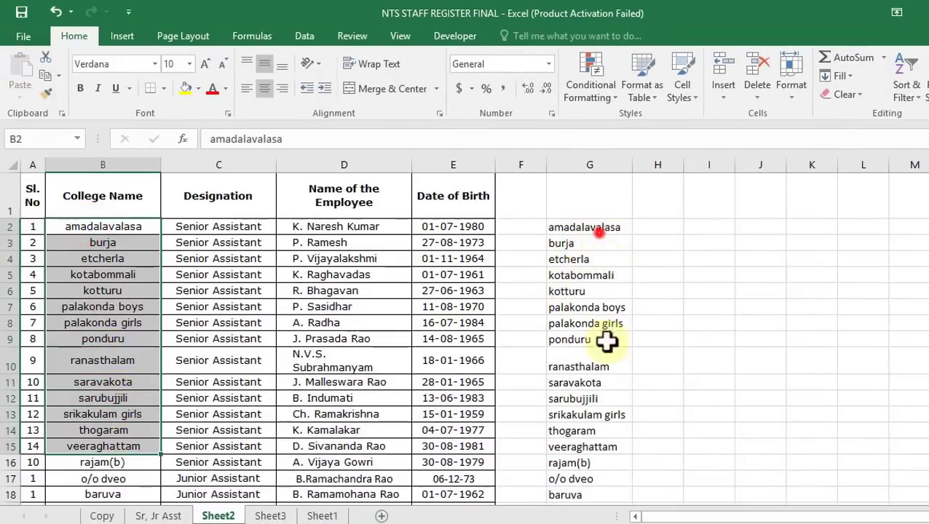
left_click_drag(601, 227, 621, 495)
key("Delete")
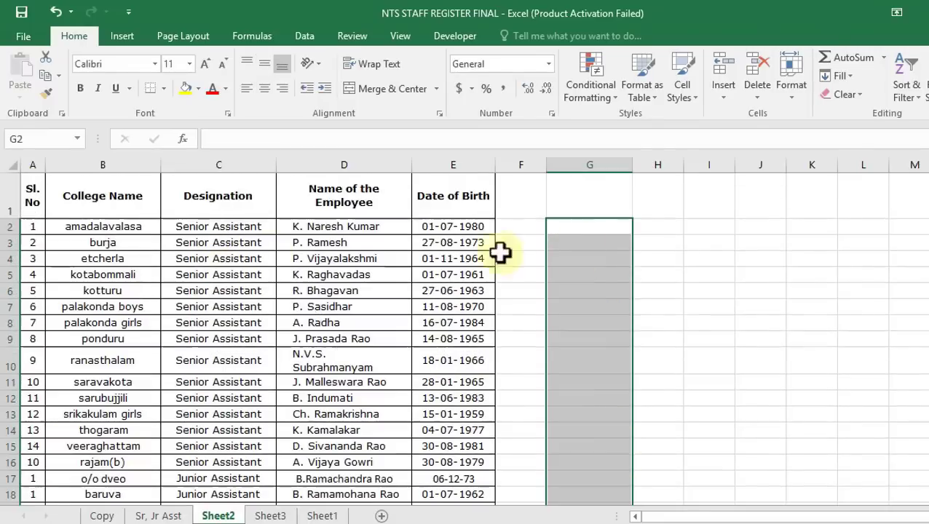
- Enter =UPPER(C2) in G2 to convert the first designation to uppercase, and compare it with the source cell
left_click(591, 228)
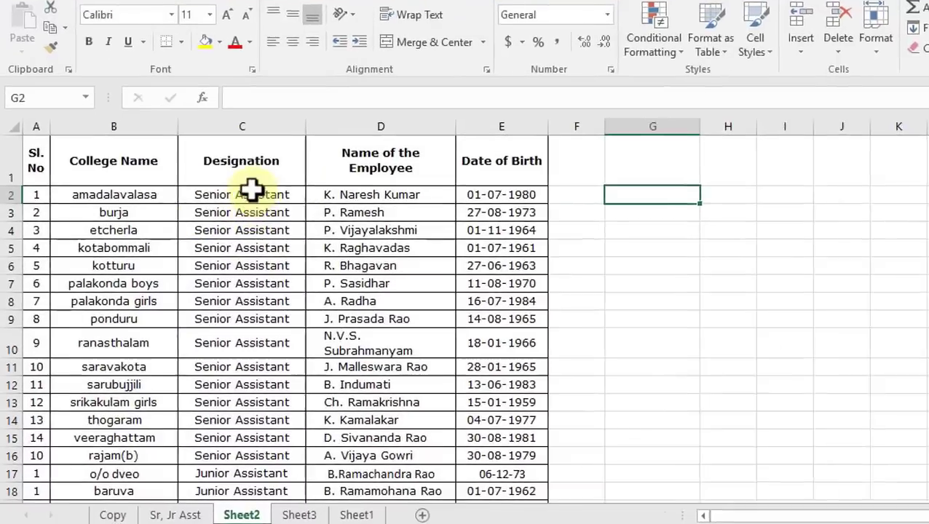
left_click(224, 226)
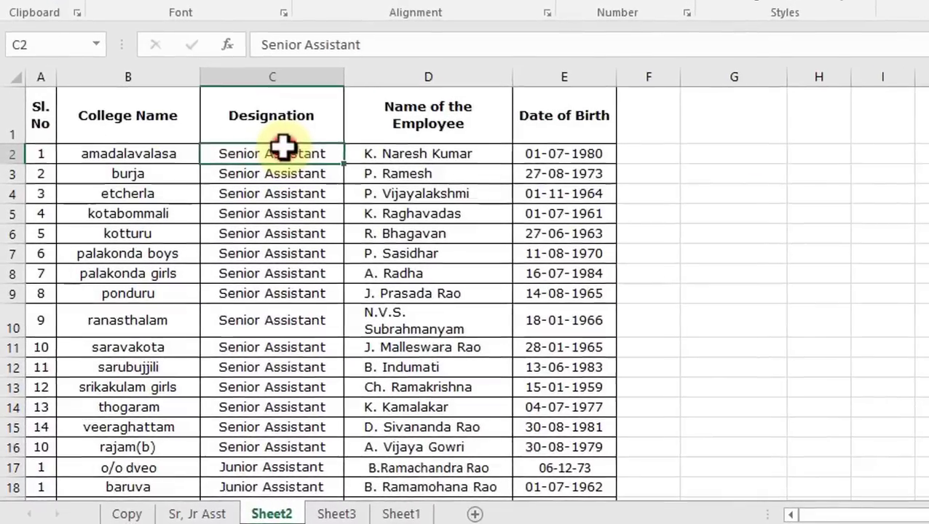
left_click(724, 155)
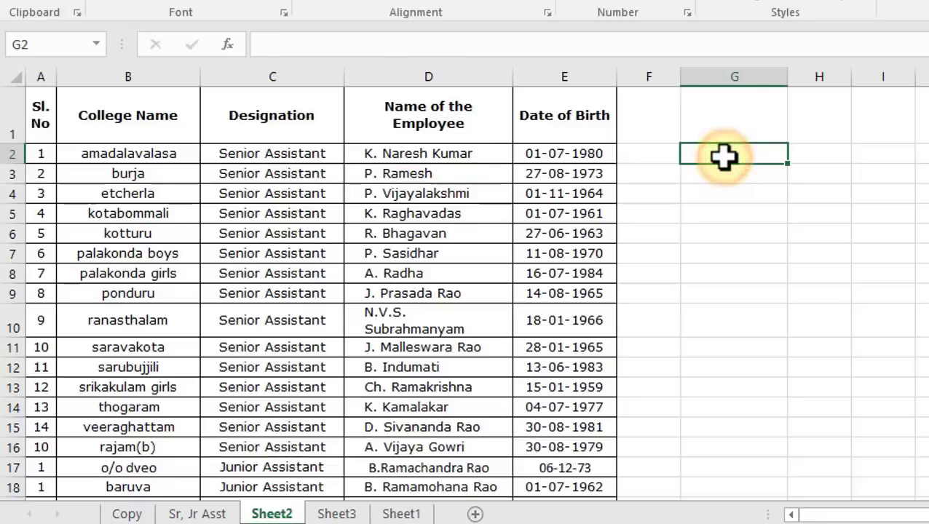
type("=upp")
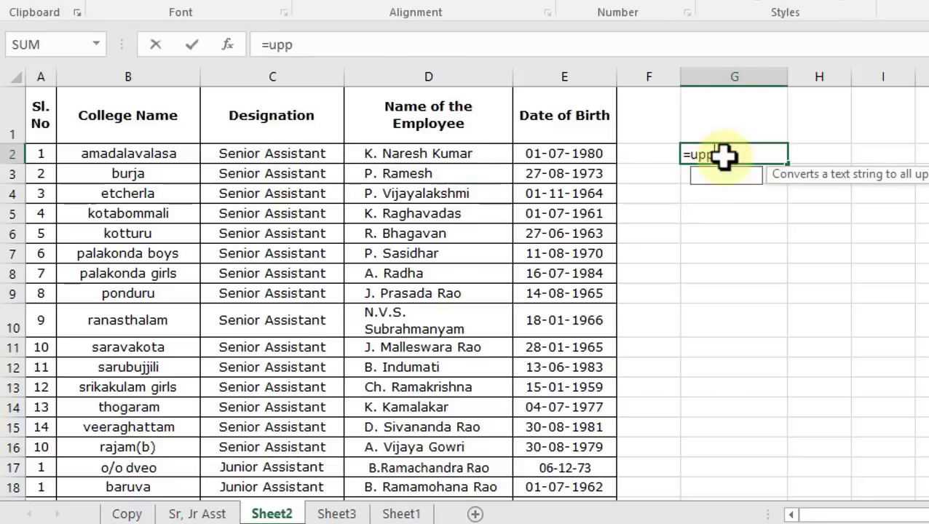
type("er(")
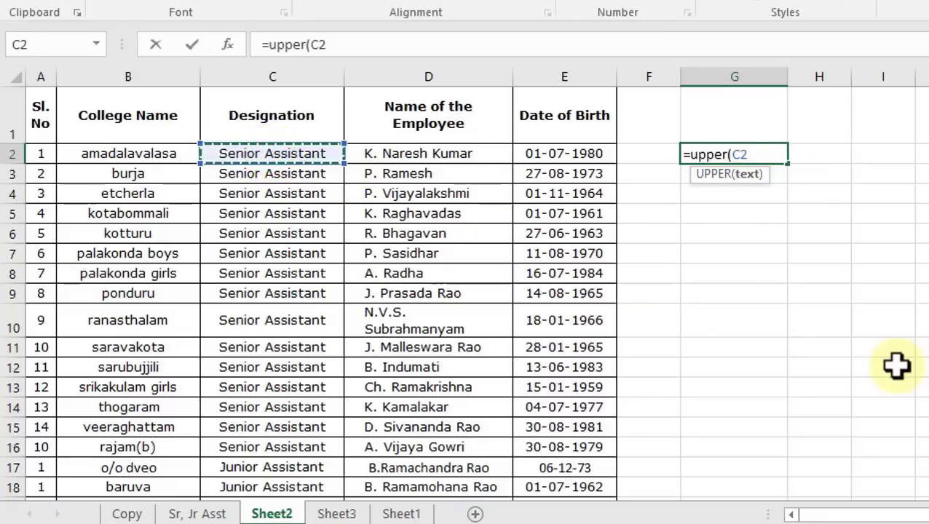
key("Return")
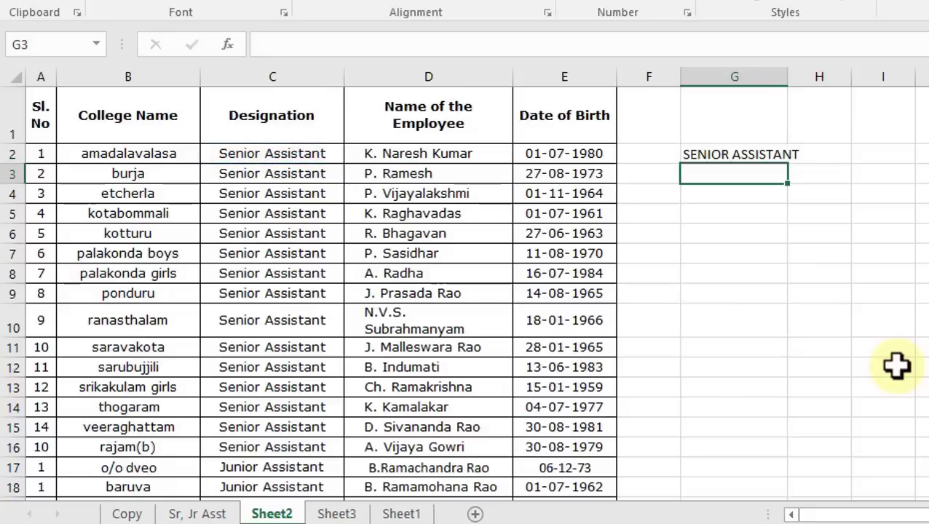
left_click(321, 159)
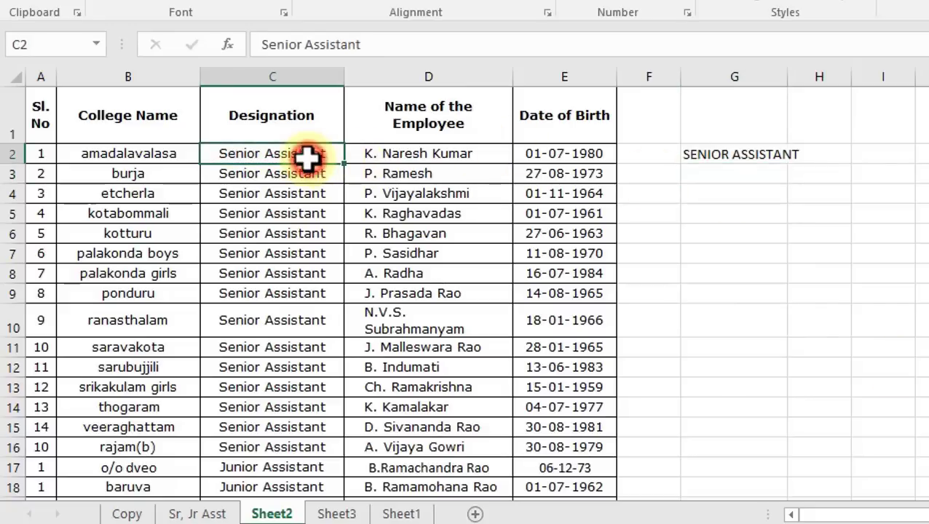
- Fill the UPPER formula from G2 down to G38 and compare the results with the designations in column C
left_click(713, 151)
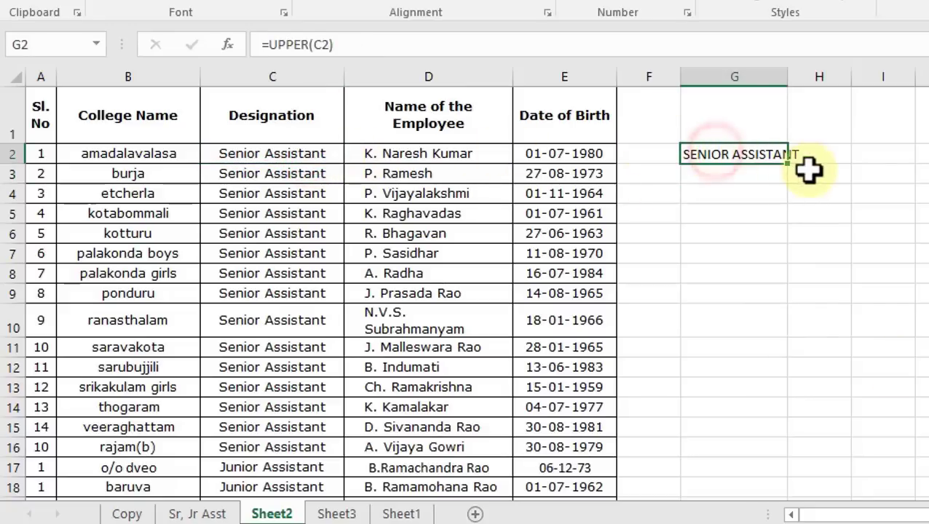
left_click_drag(790, 166, 794, 466)
scroll(872, 325, "up", 3)
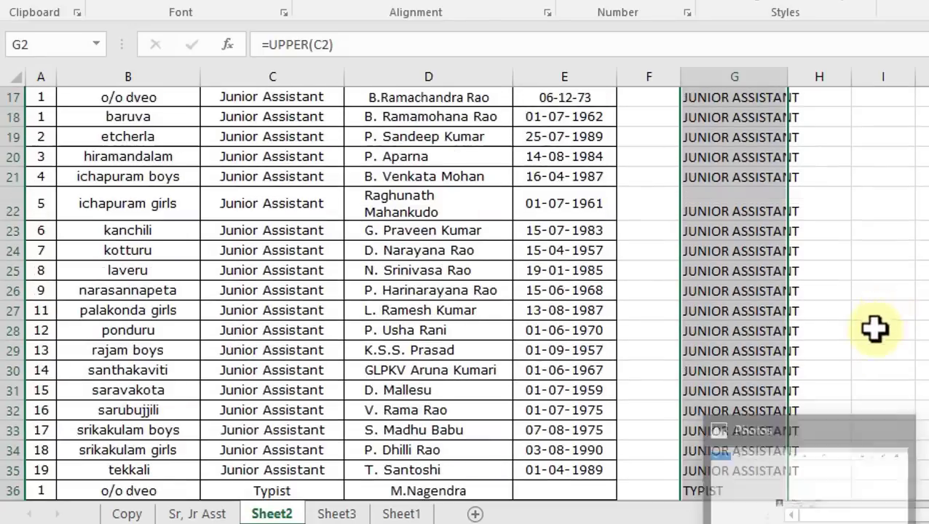
left_click(875, 327)
scroll(460, 291, "down", 1)
left_click_drag(273, 145, 276, 436)
left_click_drag(760, 125, 743, 412)
scroll(907, 375, "up", 6)
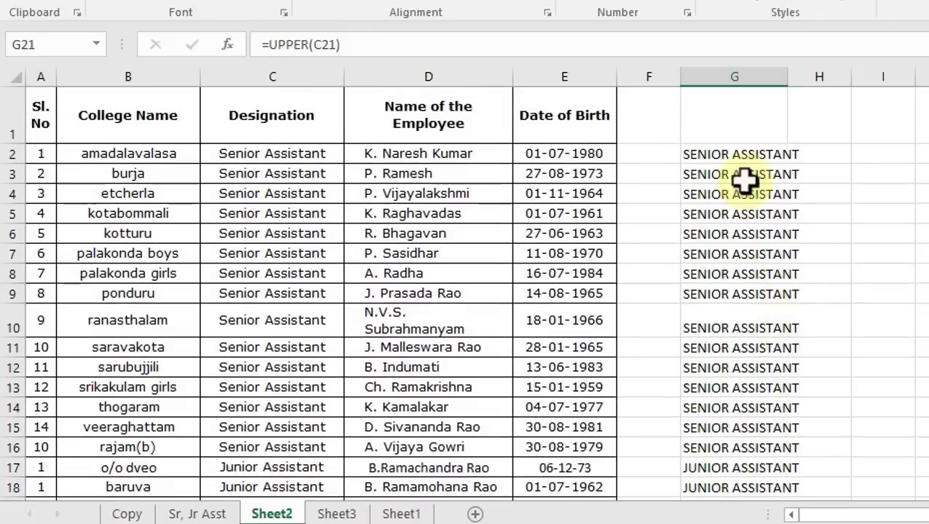
- Copy the uppercase results in G2:G38 and paste them as values over the designations starting at C2, checking them against column G
left_click_drag(713, 154, 747, 357)
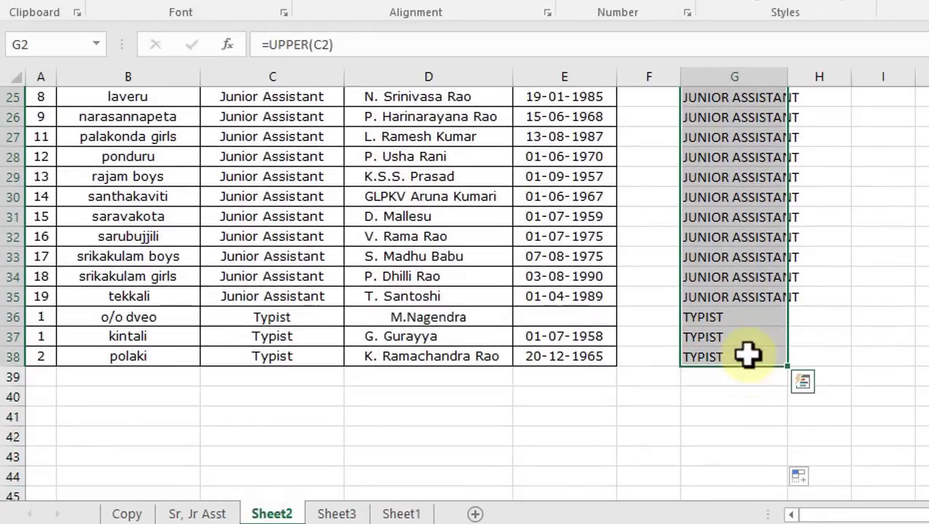
key("ctrl+c")
scroll(321, 290, "up", 8)
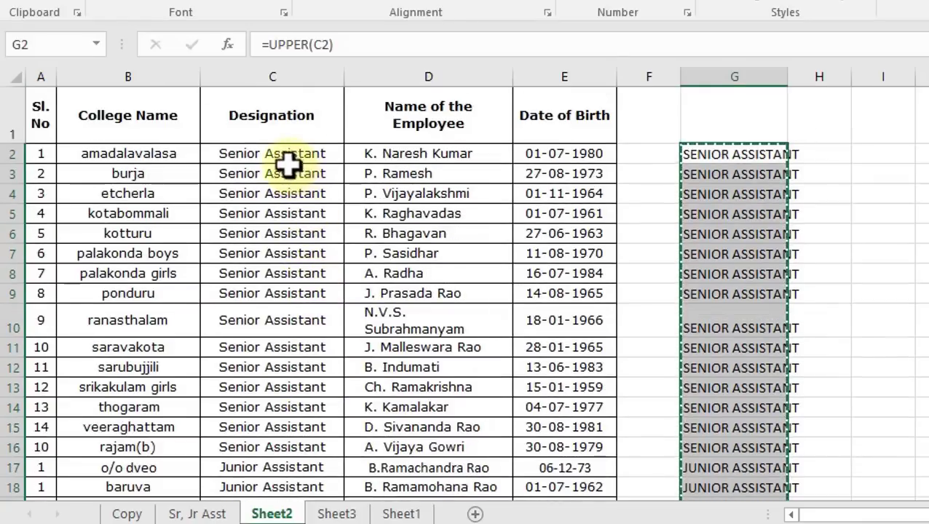
left_click(285, 155)
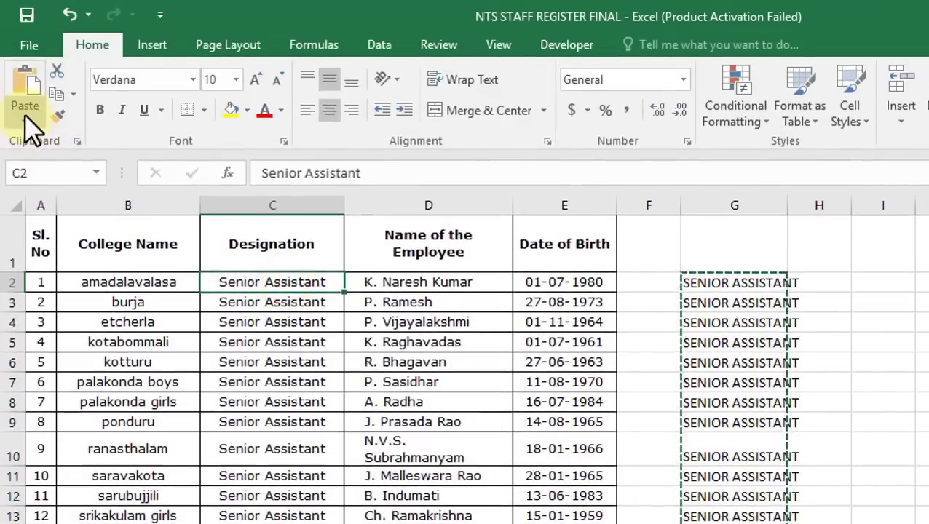
left_click(25, 115)
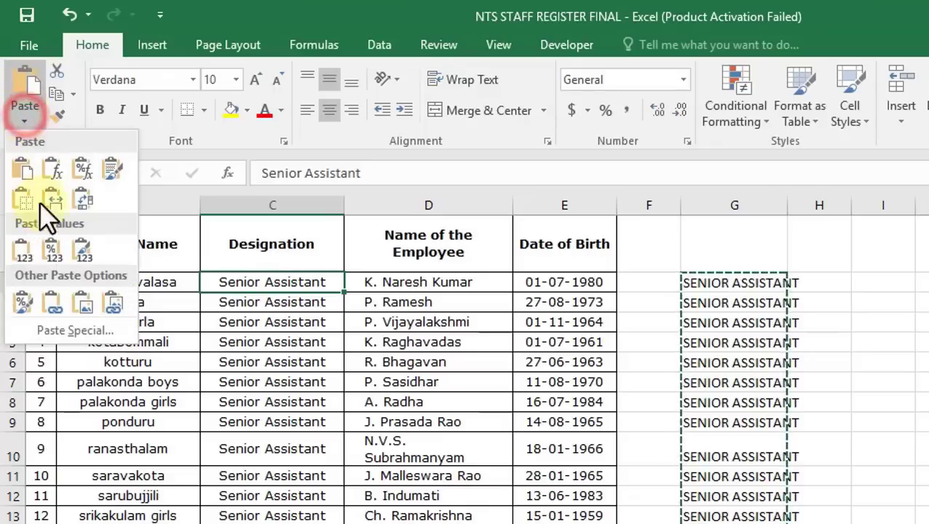
left_click(28, 255)
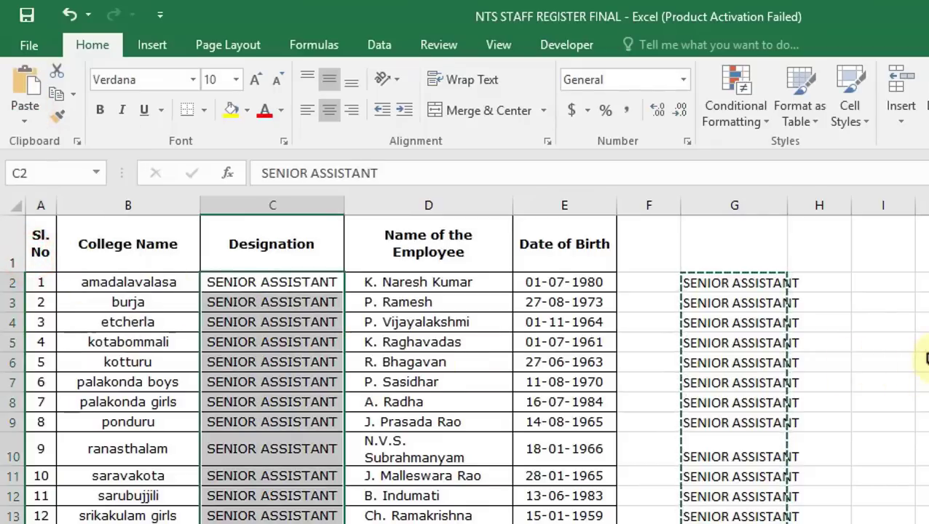
left_click(921, 350)
left_click_drag(734, 282, 735, 322)
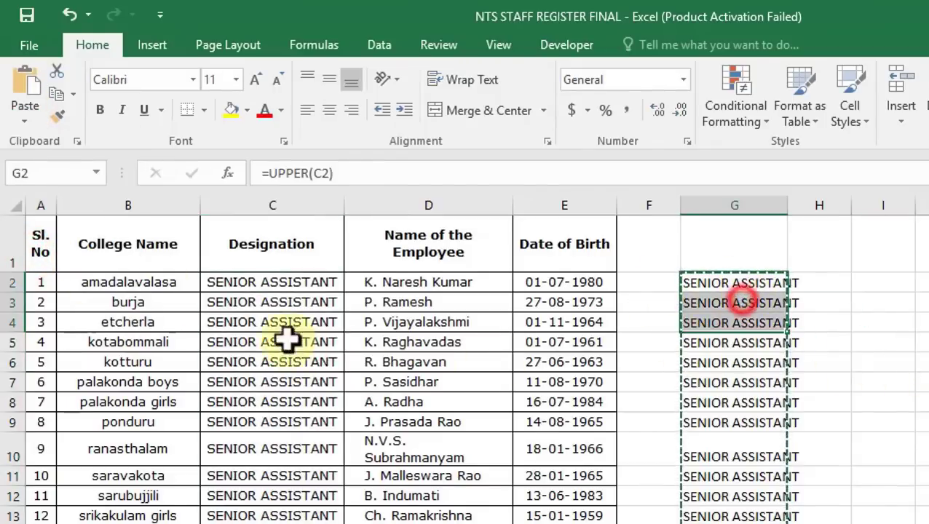
left_click(229, 252)
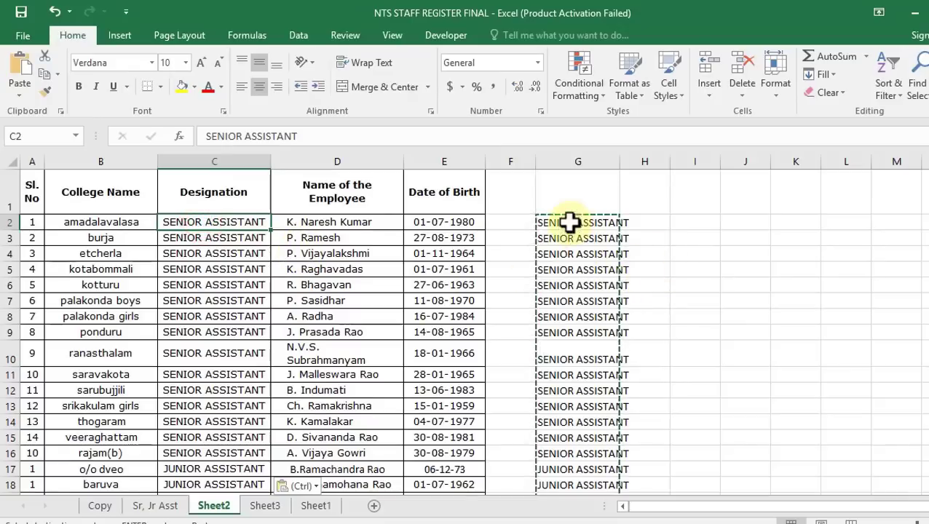
- Clear the uppercase helper formulas from G2:G38 and deselect the emptied range
left_click(645, 251)
scroll(624, 313, "down", 10)
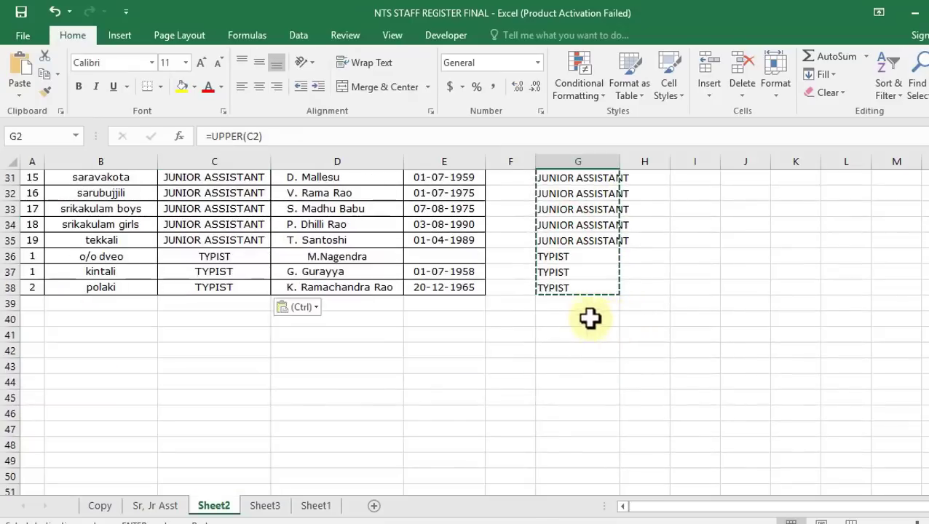
left_click(589, 292, "shift")
scroll(589, 292, "up", 10)
key("Delete")
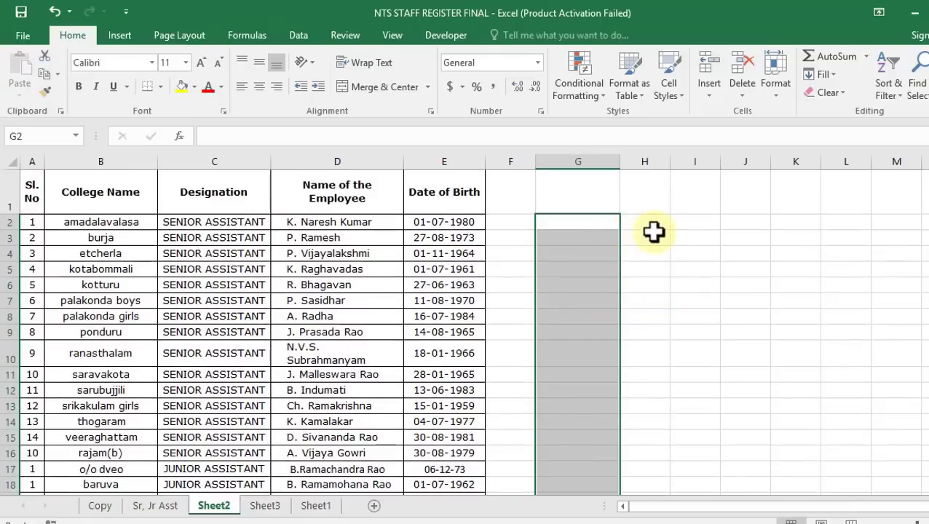
left_click(647, 254)
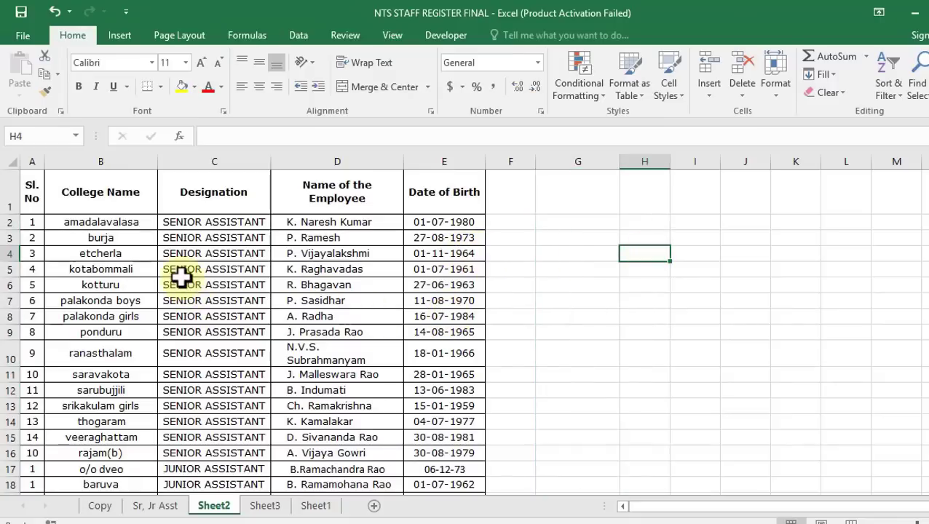
- Copy the employee names in D2:D38, switch to the blank Word document Document2 and paste them there
left_click_drag(321, 222, 342, 476)
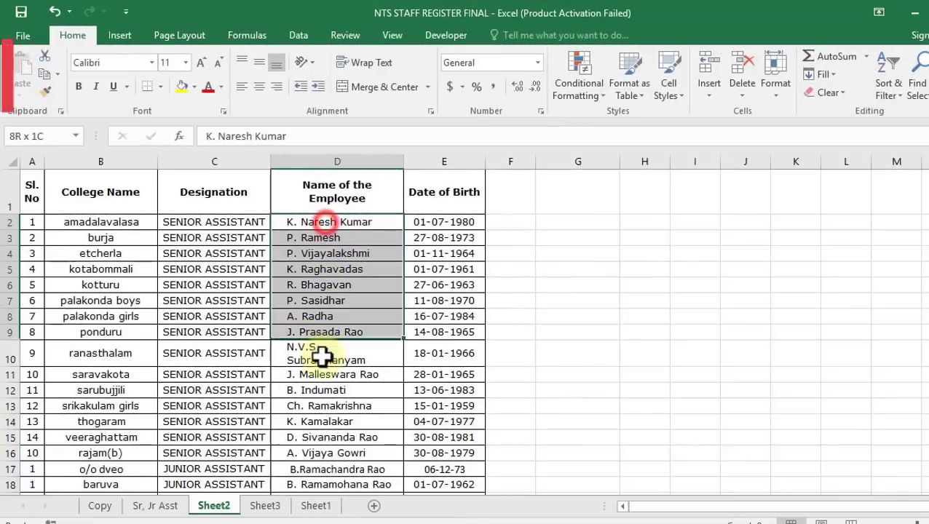
key("ctrl+c")
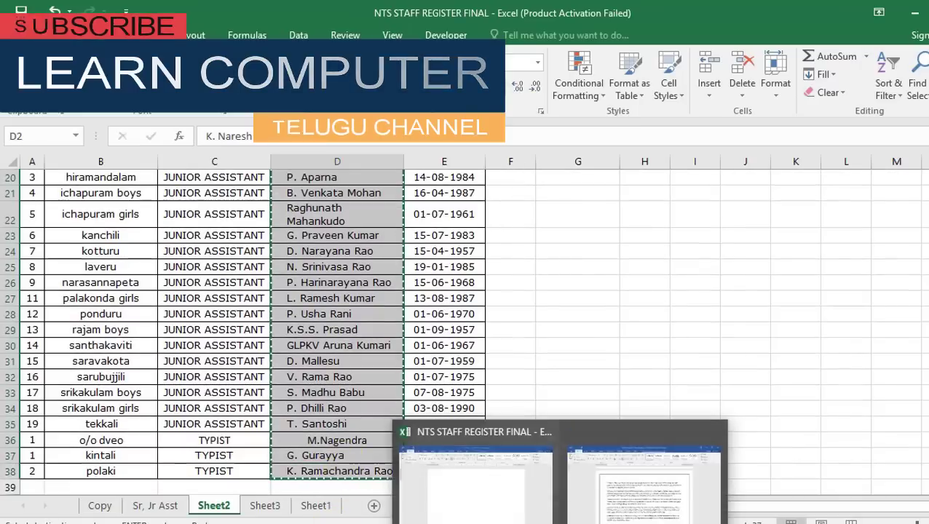
mouse_move(560, 523)
left_click(497, 497)
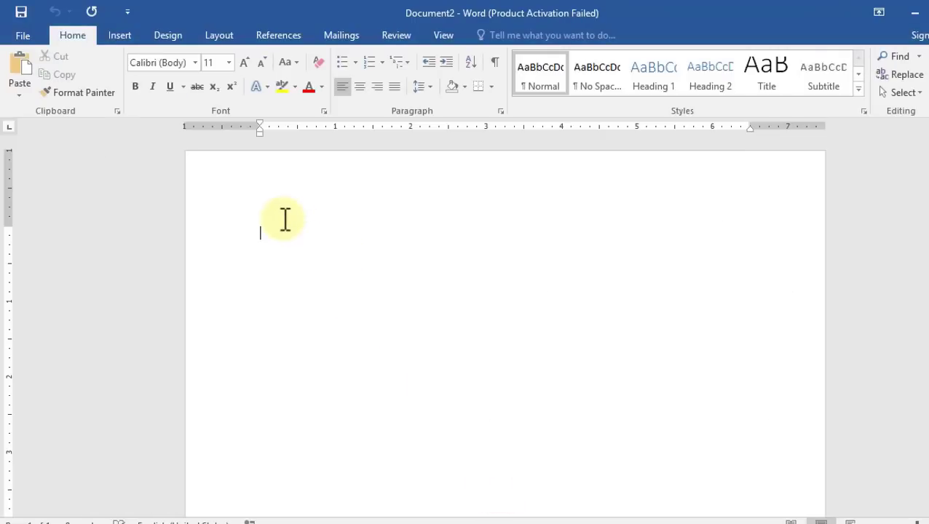
key("ctrl+v")
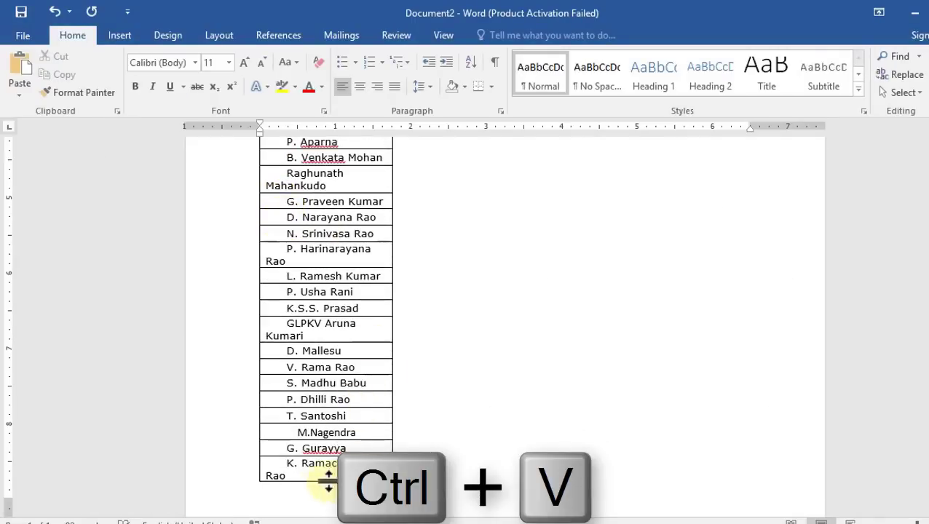
- Select all pasted employee names in the Word table and change their case to UPPERCASE
left_click_drag(315, 473, 320, 249)
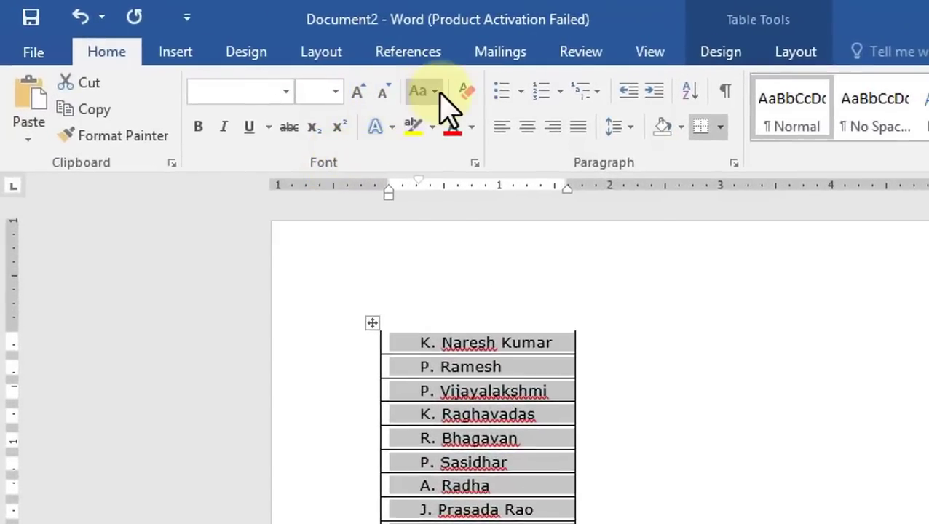
left_click(440, 95)
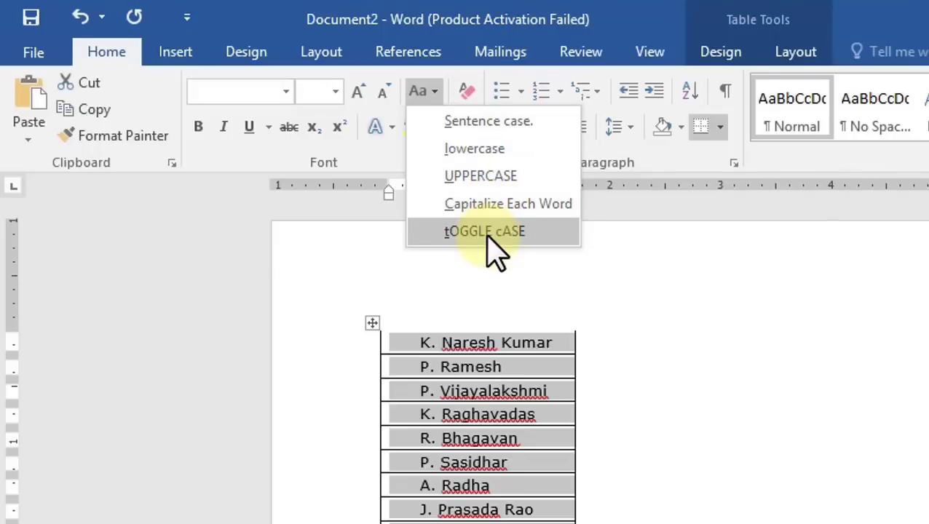
left_click(458, 182)
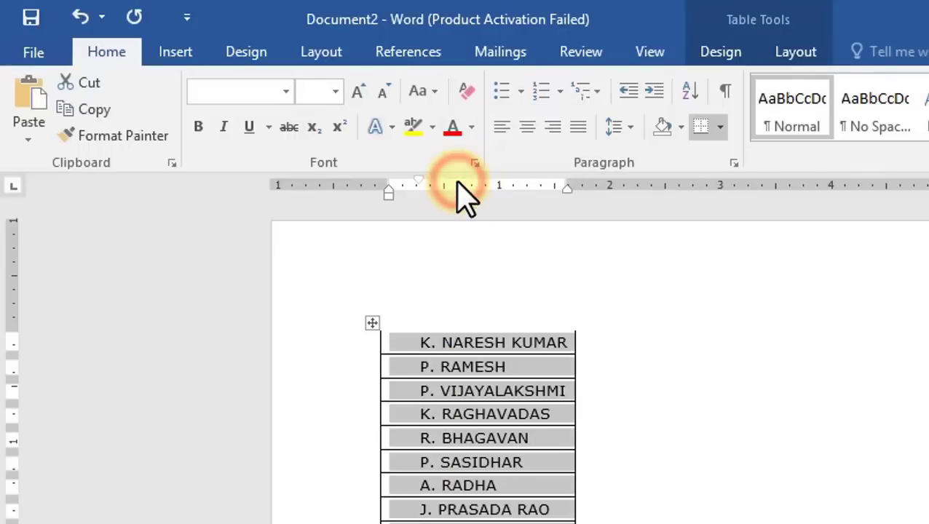
- Copy the uppercase employee names from Word, paste them over the Excel list starting at D2, and review the column down to row 38
key("ctrl+c")
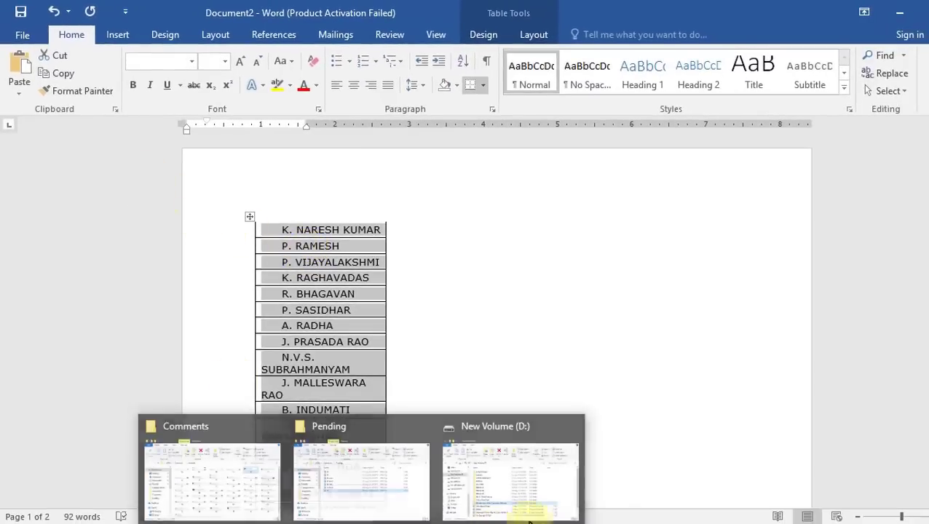
left_click(580, 522)
scroll(318, 238, "up", 1)
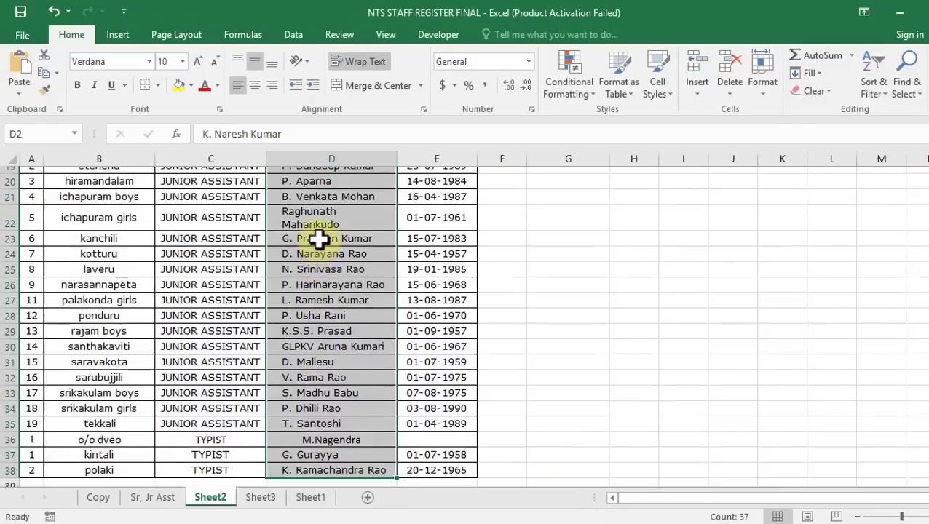
scroll(319, 239, "up", 6)
left_click(319, 220)
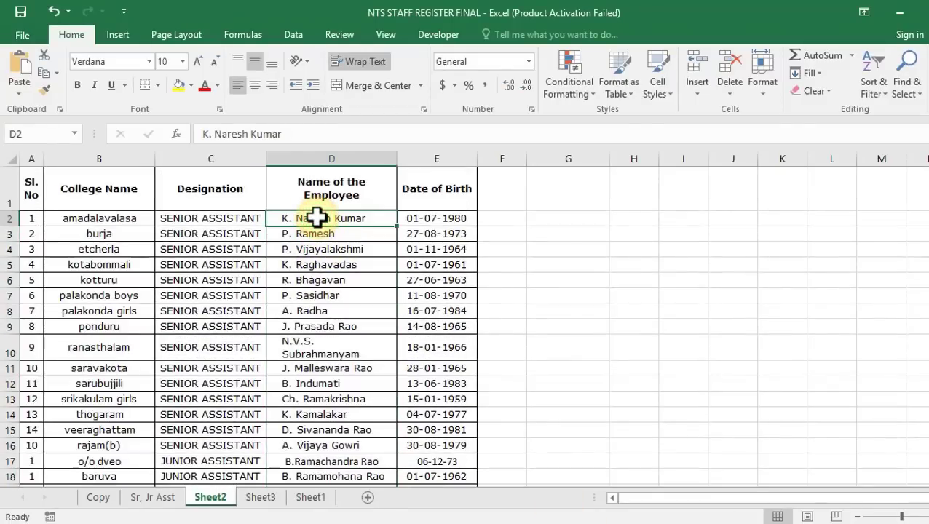
key("ctrl+v")
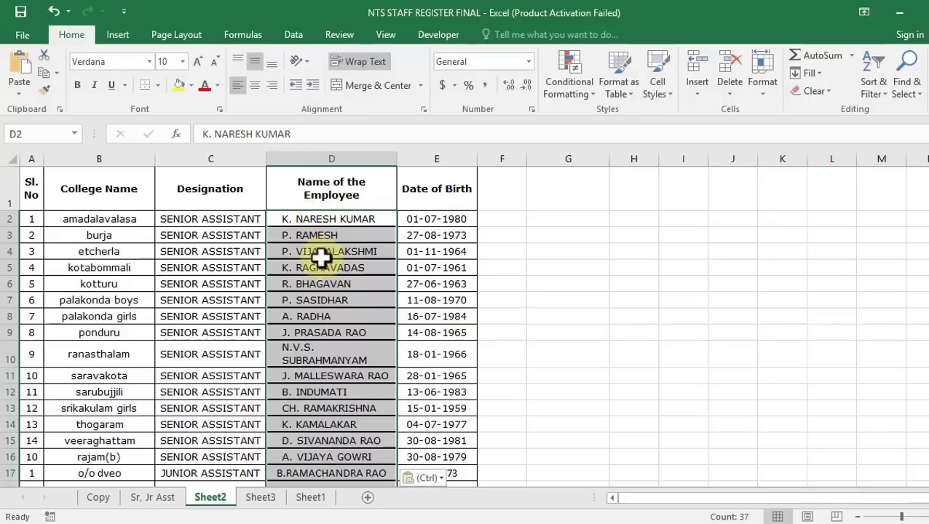
scroll(319, 364, "down", 1)
scroll(318, 370, "down", 9)
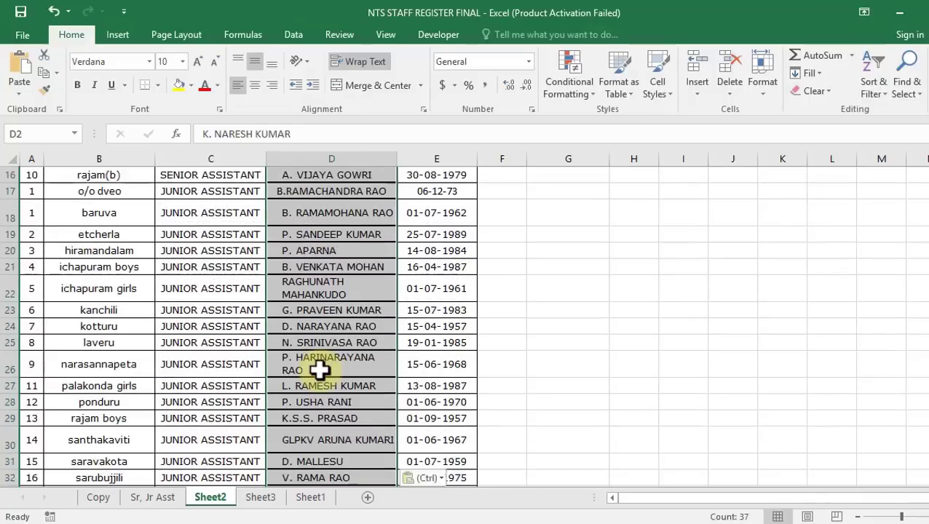
scroll(319, 370, "up", 7)
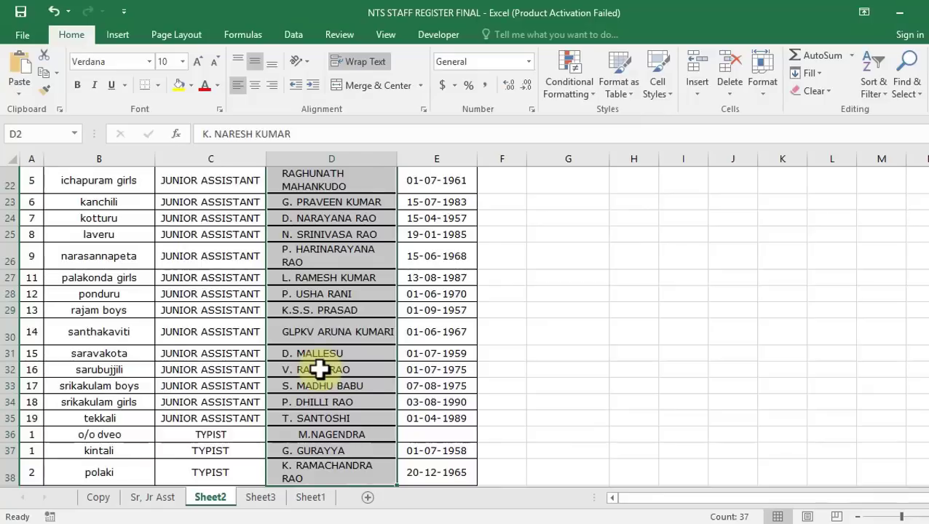
scroll(318, 342, "up", 2)
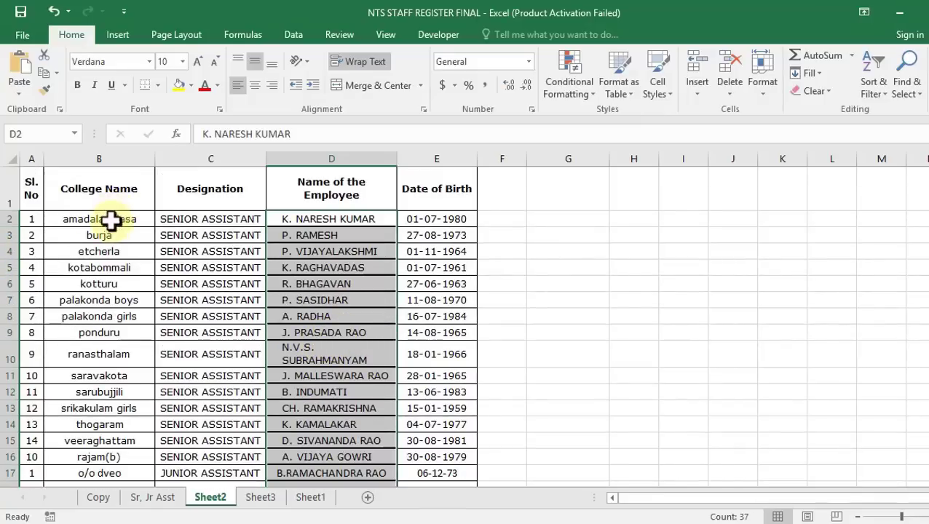
- Copy the college names in B2:B38, empty the old names table in Word, and paste the college names into a new blank document
left_click_drag(111, 221, 121, 448)
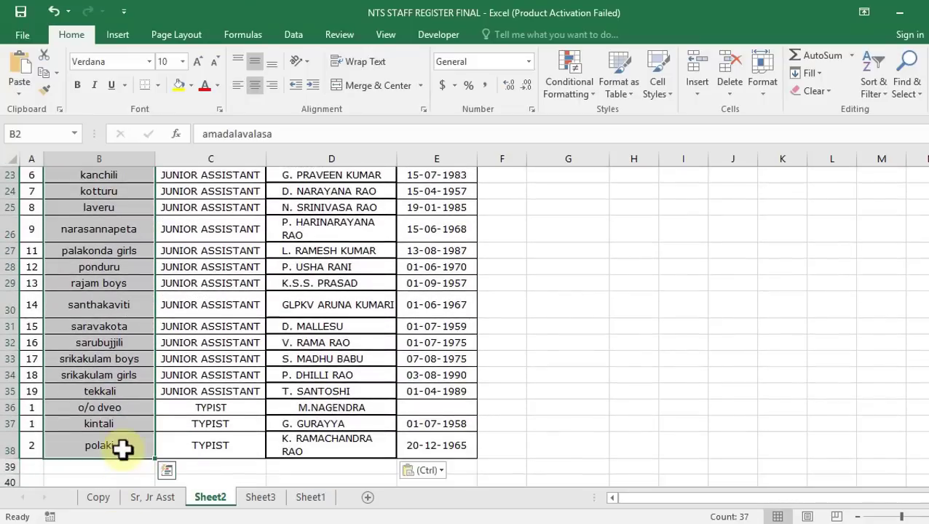
key("ctrl+c")
mouse_move(558, 521)
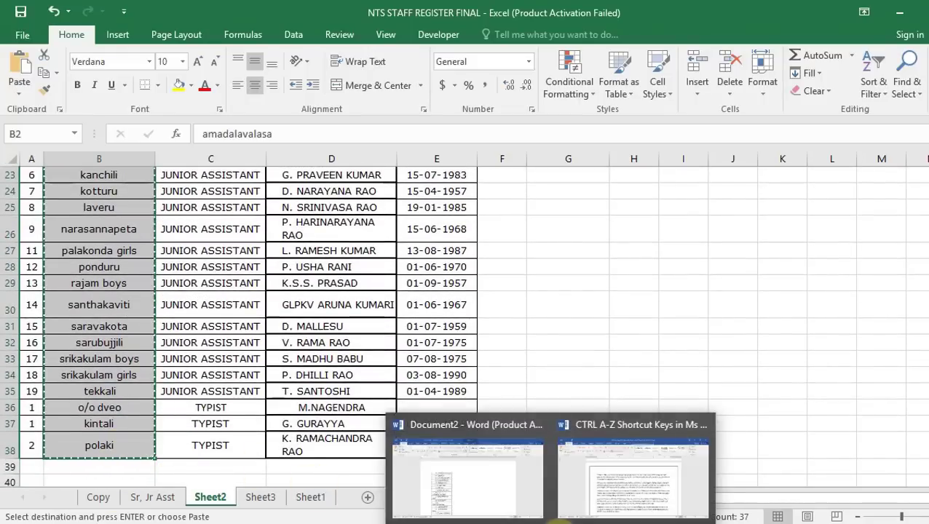
left_click(513, 475)
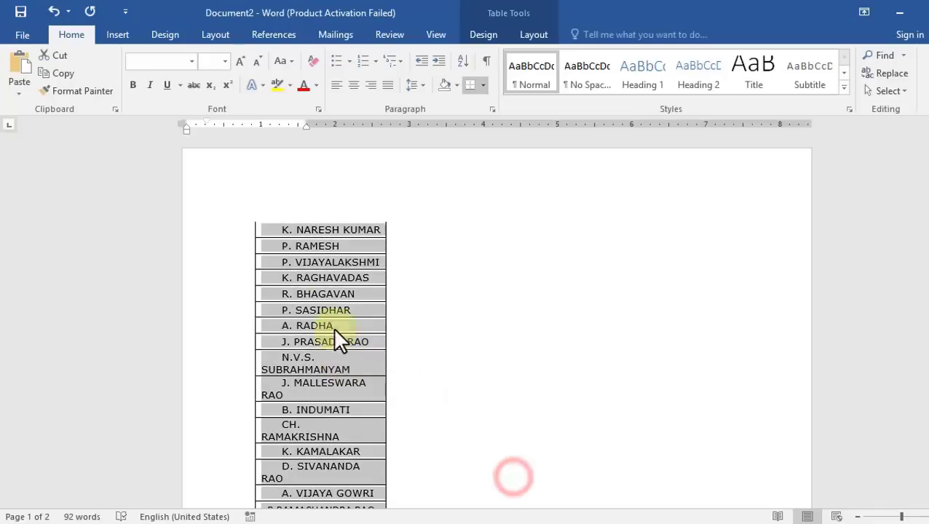
key("Delete")
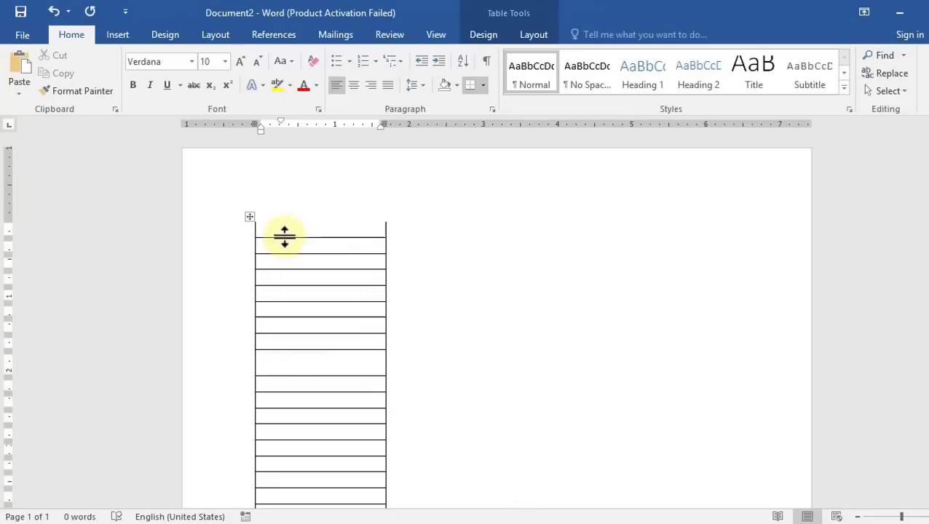
key("ctrl+n")
key("ctrl+v")
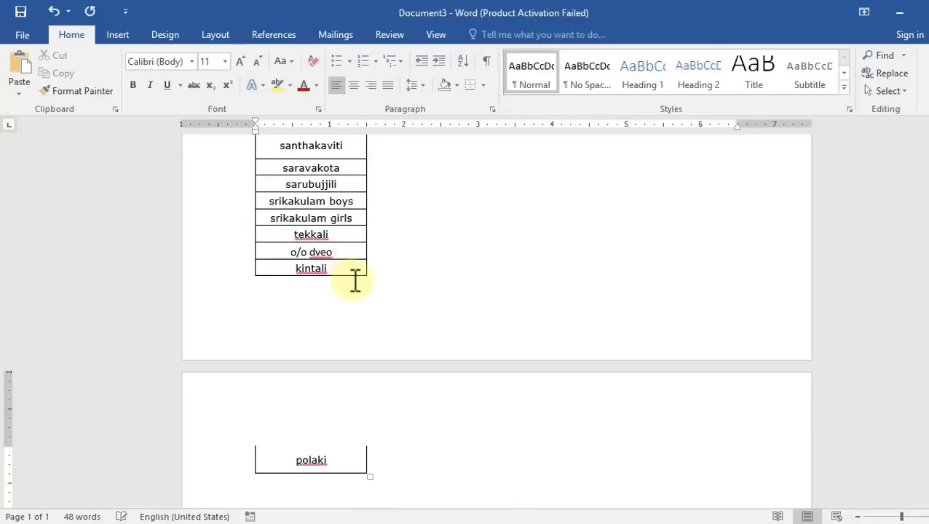
- Select all pasted college names in the new Word document and change their case to UPPERCASE
left_click_drag(340, 462, 260, 226)
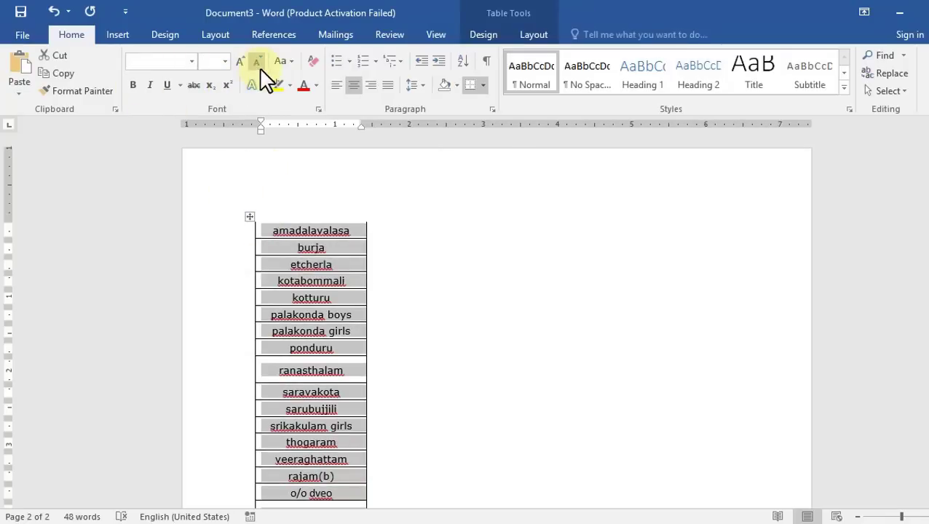
left_click(286, 62)
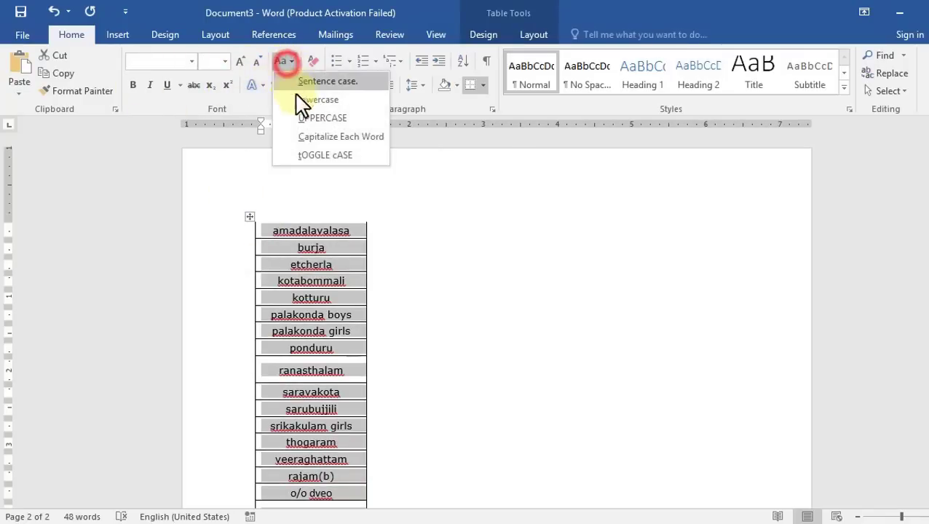
left_click(305, 118)
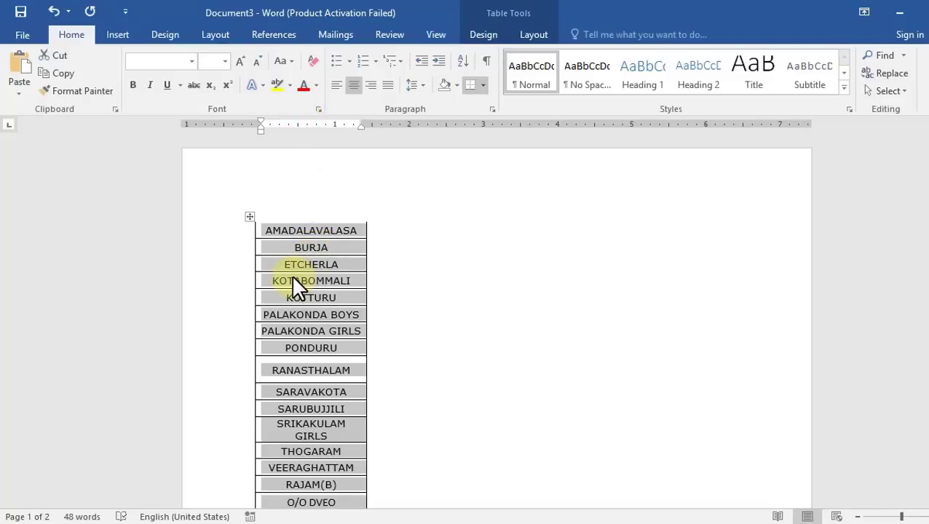
- Return to the Excel list, paste the uppercase college names over column B starting at B2, and review them down to row 38
left_click(481, 521)
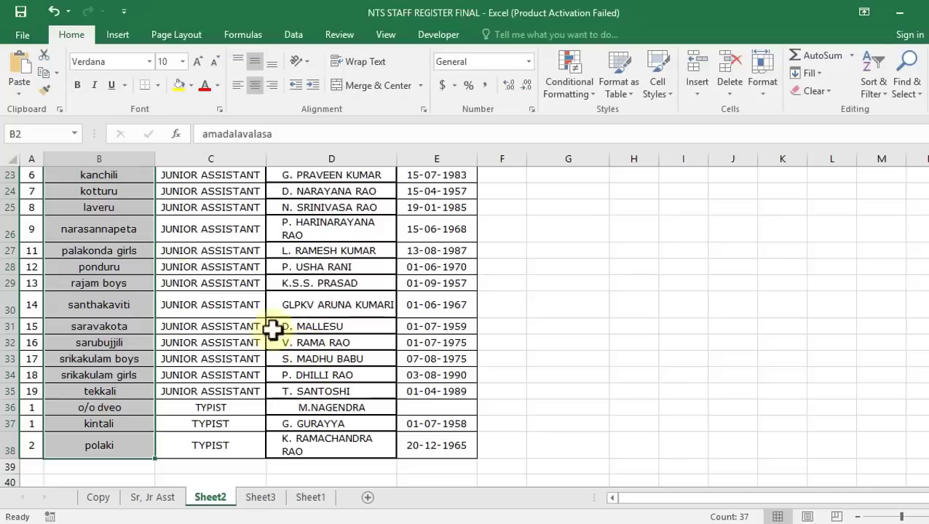
scroll(197, 266, "up", 7)
left_click(100, 219)
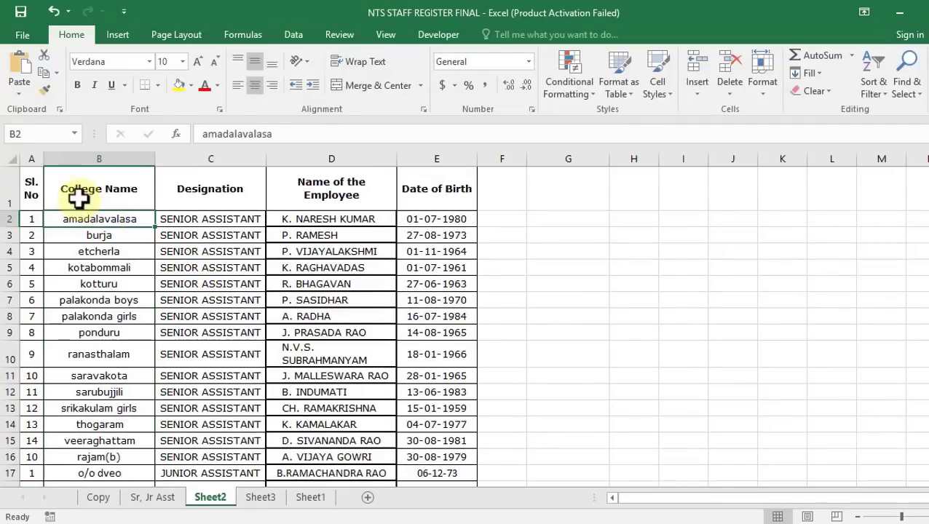
key("ctrl+v")
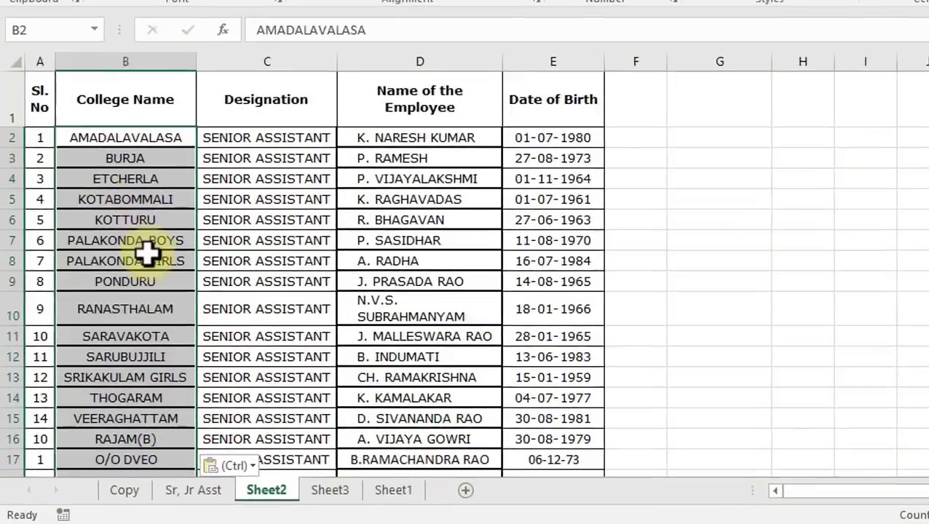
scroll(145, 252, "down", 9)
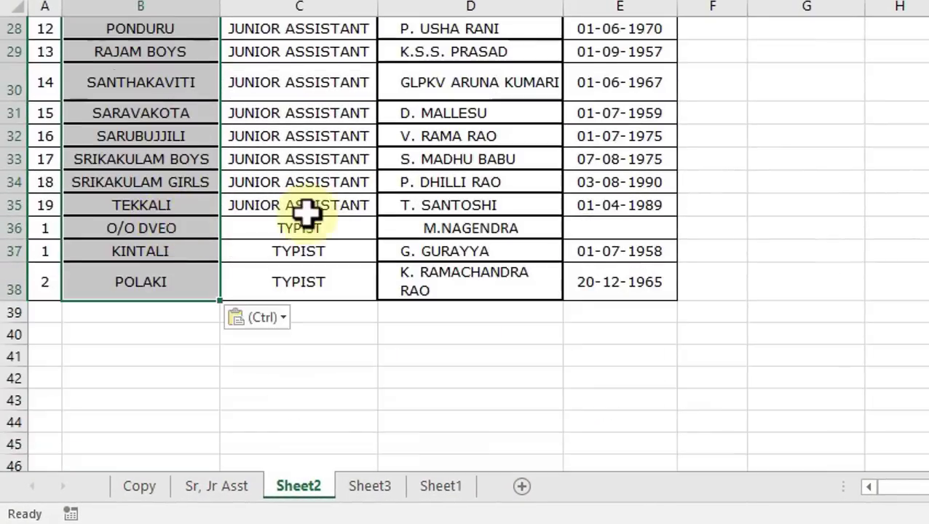
scroll(286, 248, "up", 2)
scroll(320, 212, "up", 7)
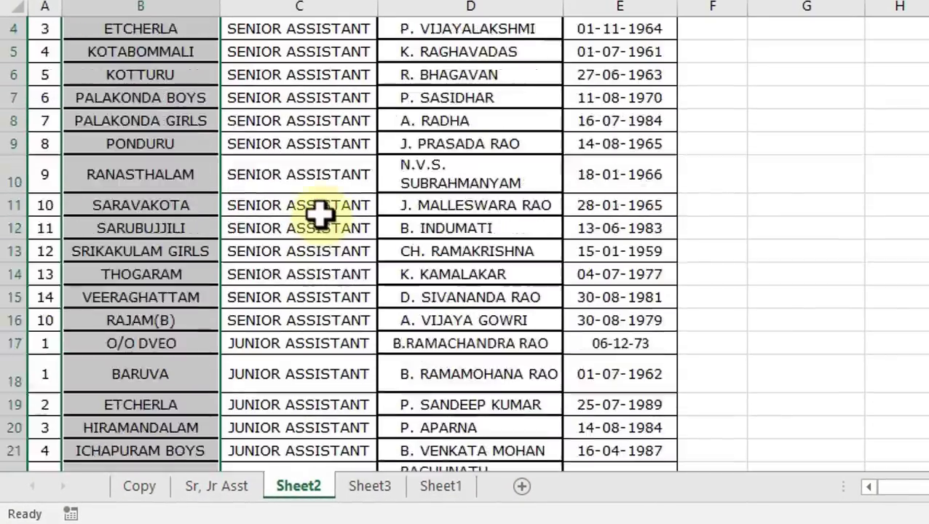